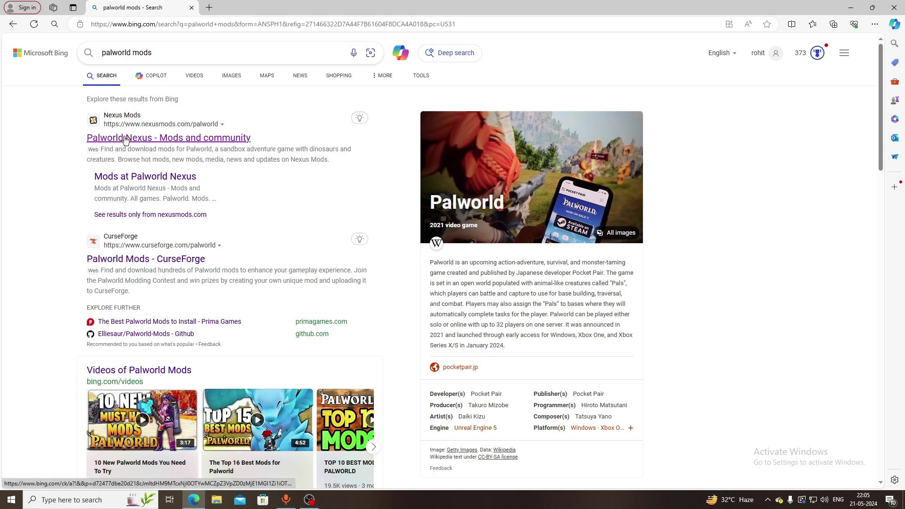
# Search the Palworld Nexus Mods site for "creative menu" and open the Creative Menu mod page
pyautogui.click(127, 140)
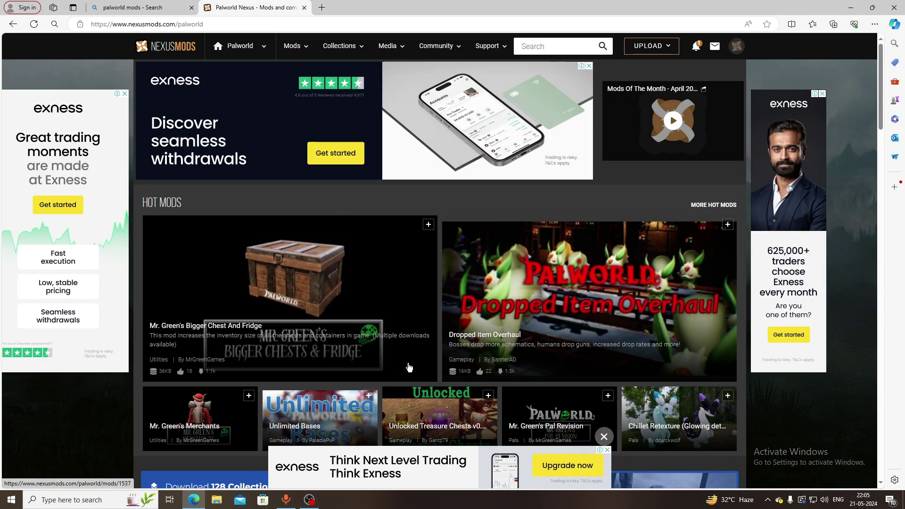
pyautogui.moveTo(433, 225)
pyautogui.click(538, 48)
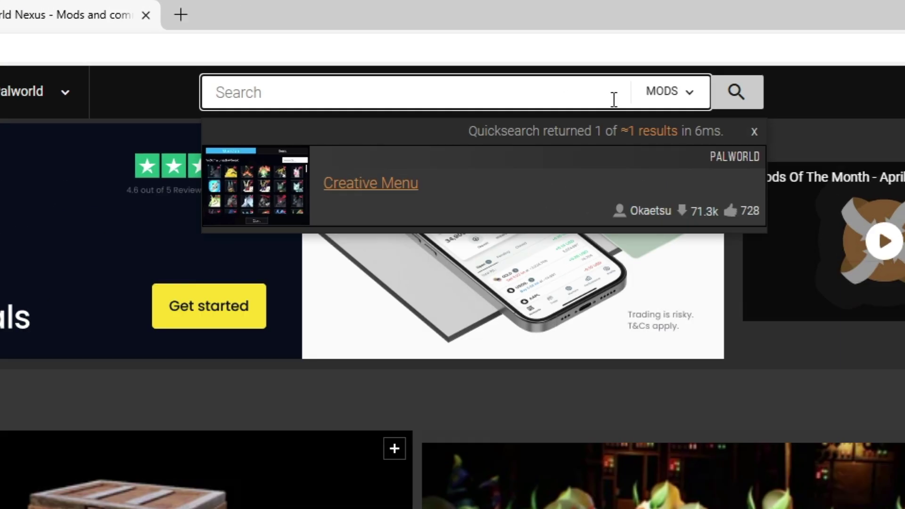
pyautogui.write('creative me')
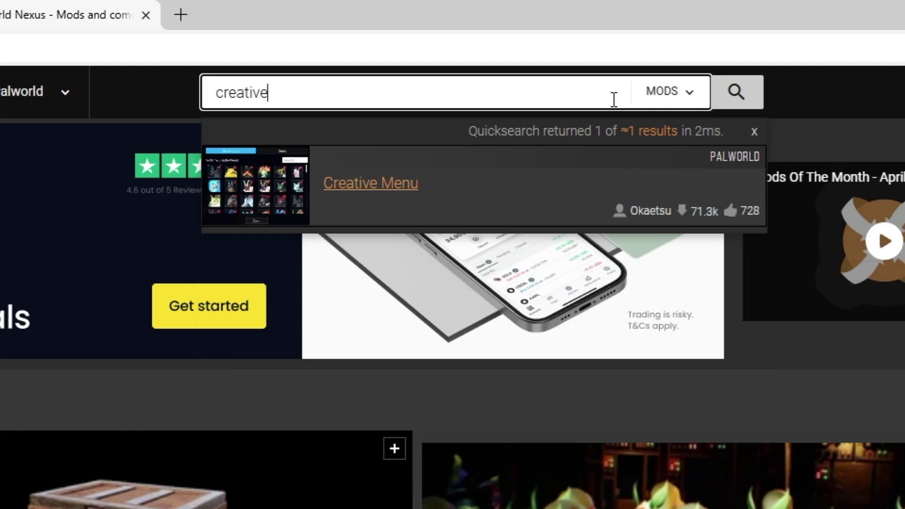
pyautogui.write('nu')
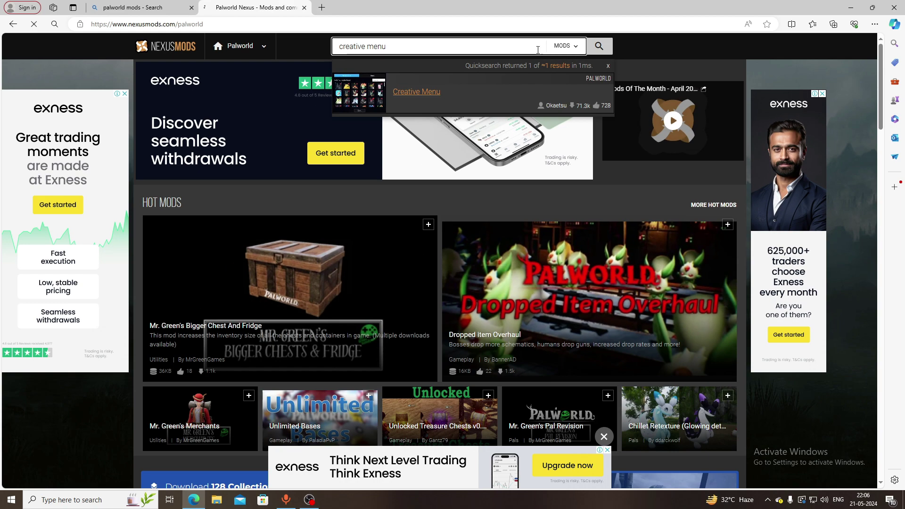
pyautogui.press('Return')
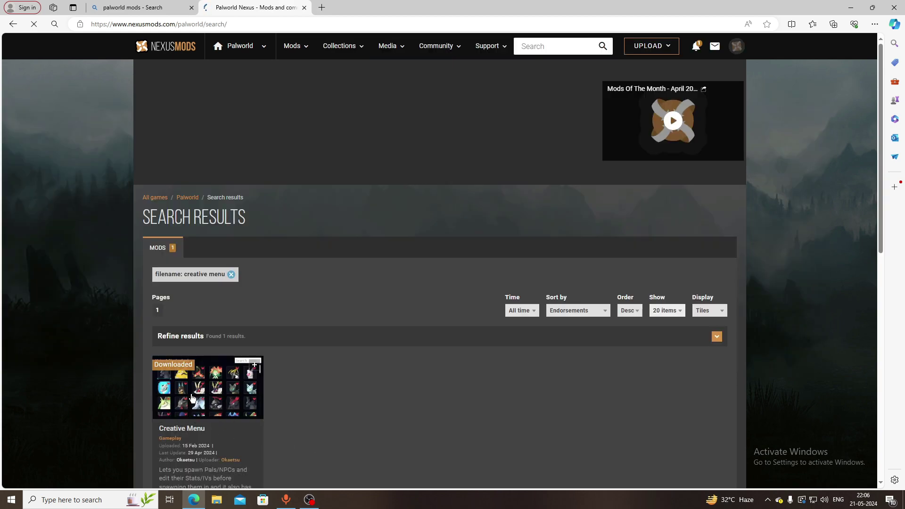
pyautogui.click(203, 396)
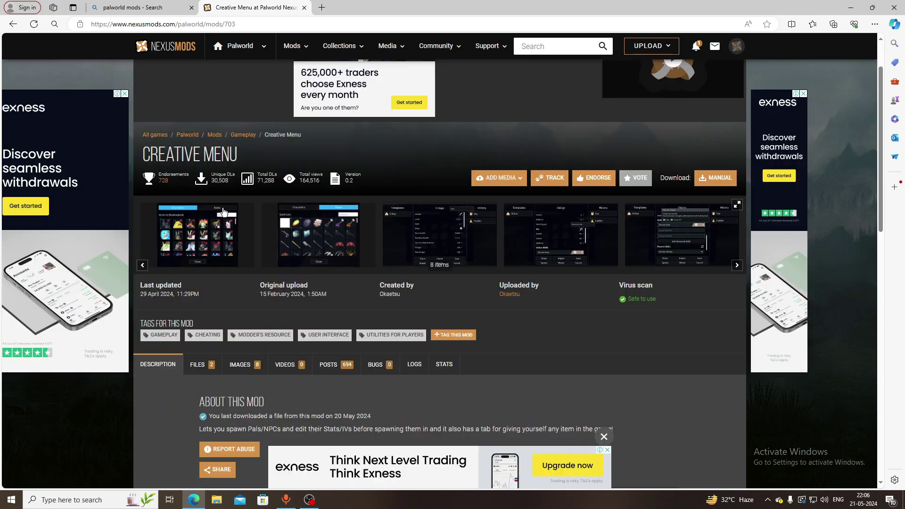
# Follow the UE4SS link in the mod's requirements and download UE4SS_v3.0.1.zip from the GitHub release assets
pyautogui.scroll(-5, 330, 290)
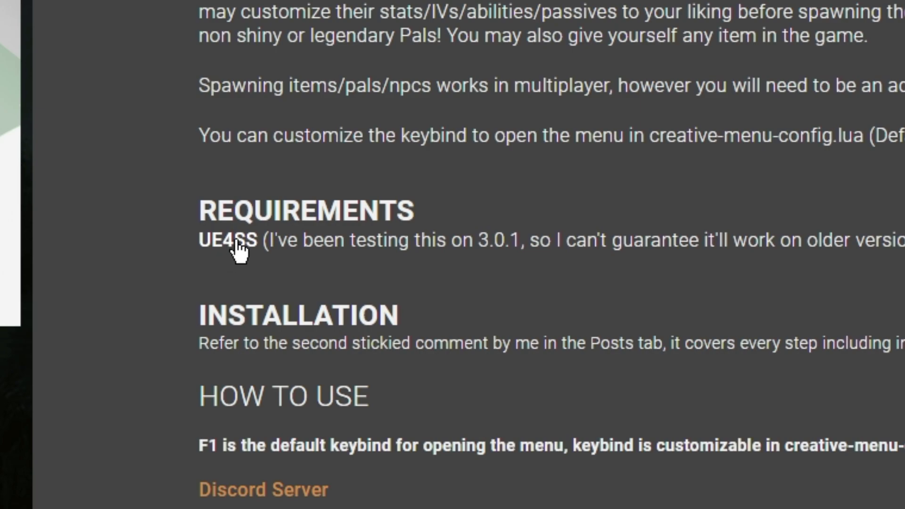
pyautogui.click(235, 241)
pyautogui.scroll(-8, 241, 347)
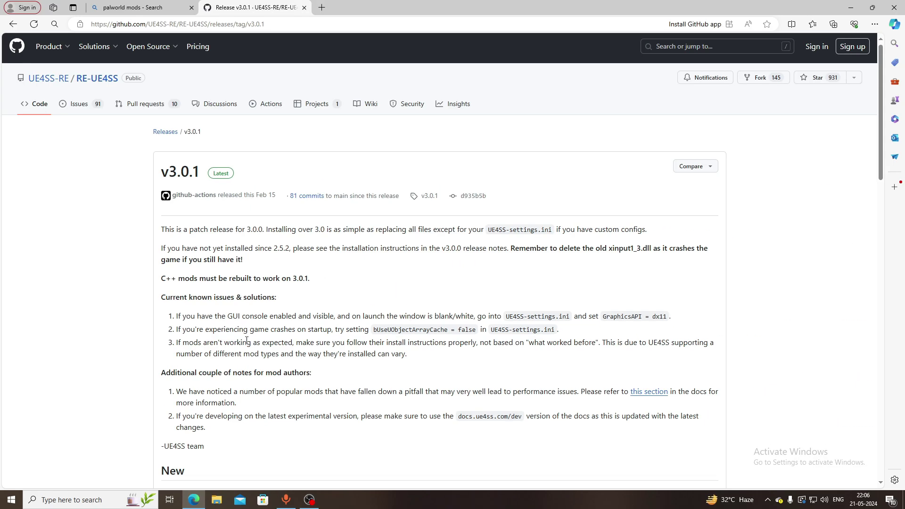
pyautogui.scroll(-15, 241, 346)
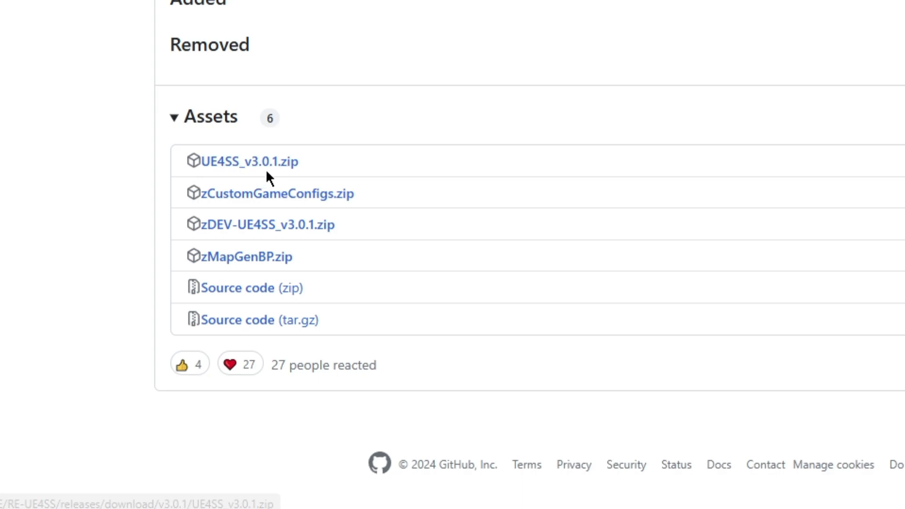
pyautogui.click(252, 165)
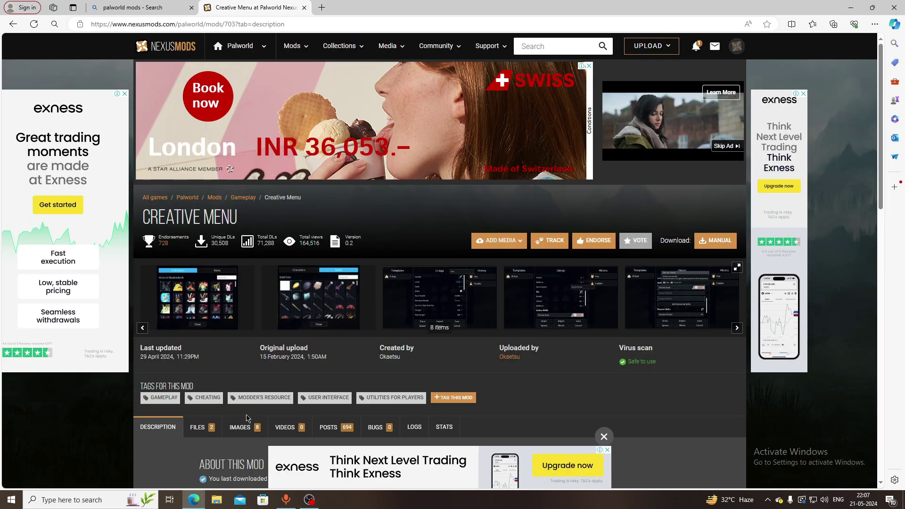
# Manually download the Game Pass version of CreativeMenu from the mod's files, accepting the additional UE4SS requirement
pyautogui.scroll(-3, 197, 434)
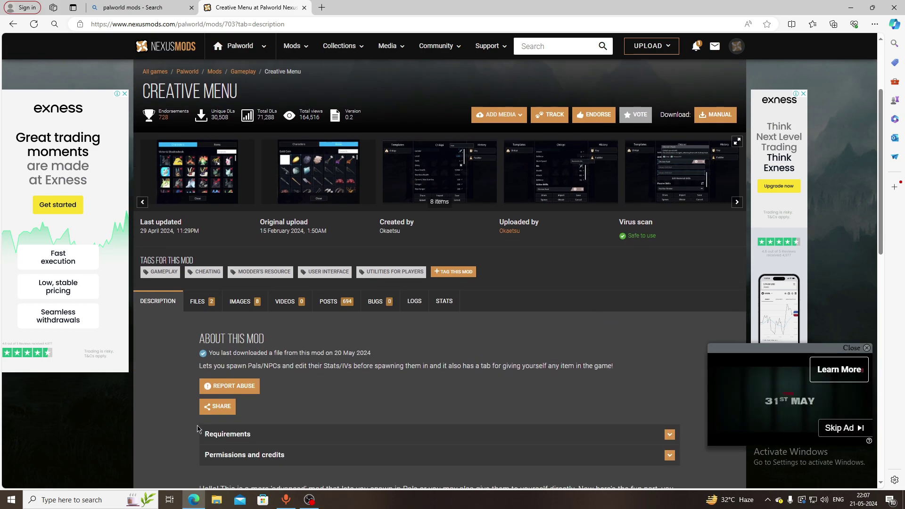
pyautogui.click(197, 300)
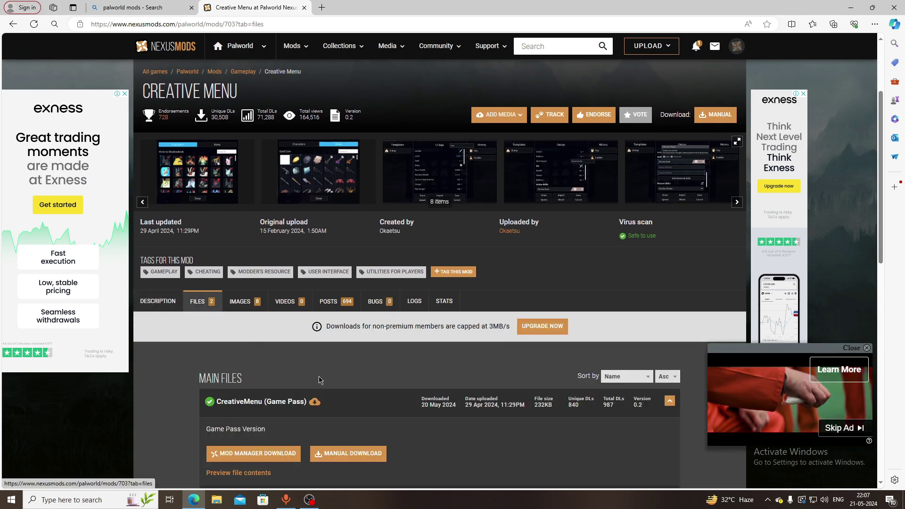
pyautogui.scroll(-1, 305, 370)
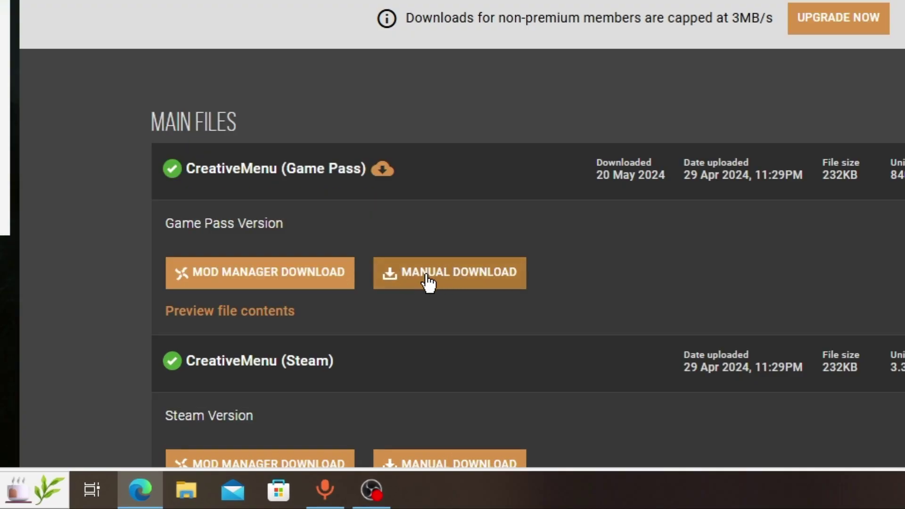
pyautogui.click(432, 281)
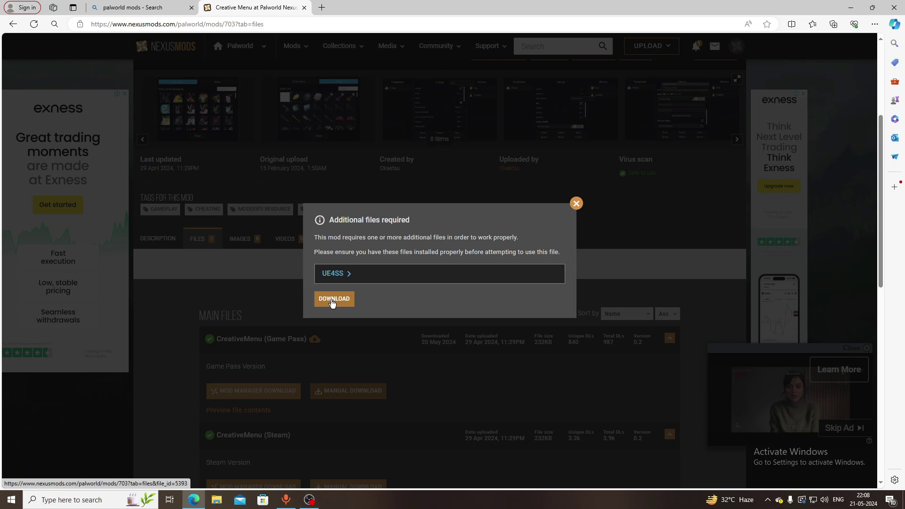
pyautogui.click(332, 300)
pyautogui.click(466, 305)
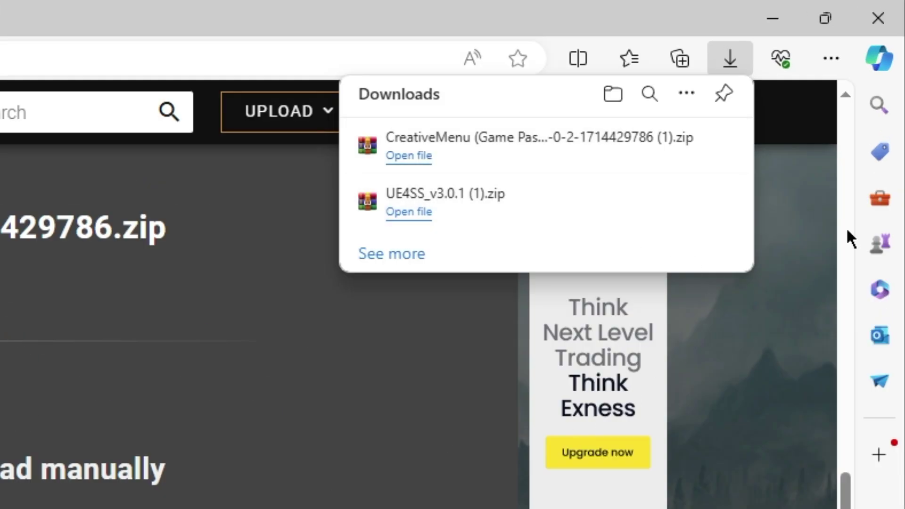
pyautogui.rightClick(403, 202)
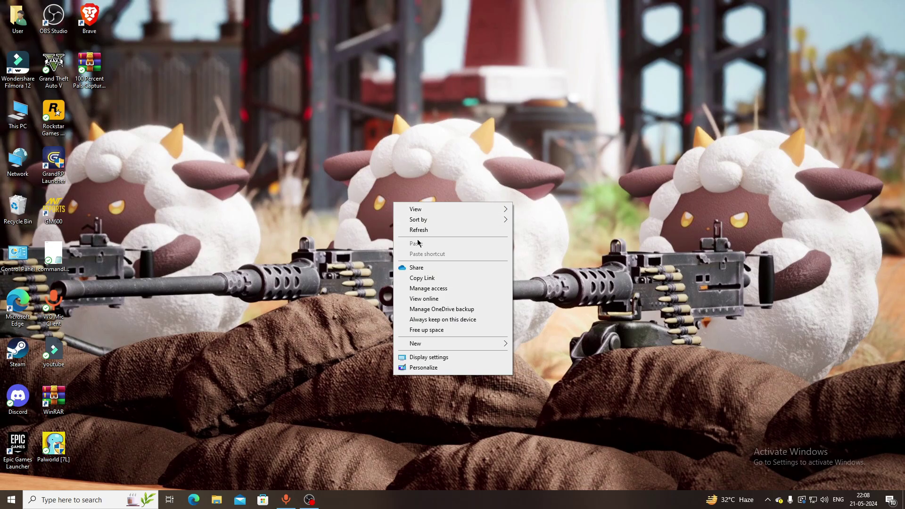
pyautogui.click(412, 233)
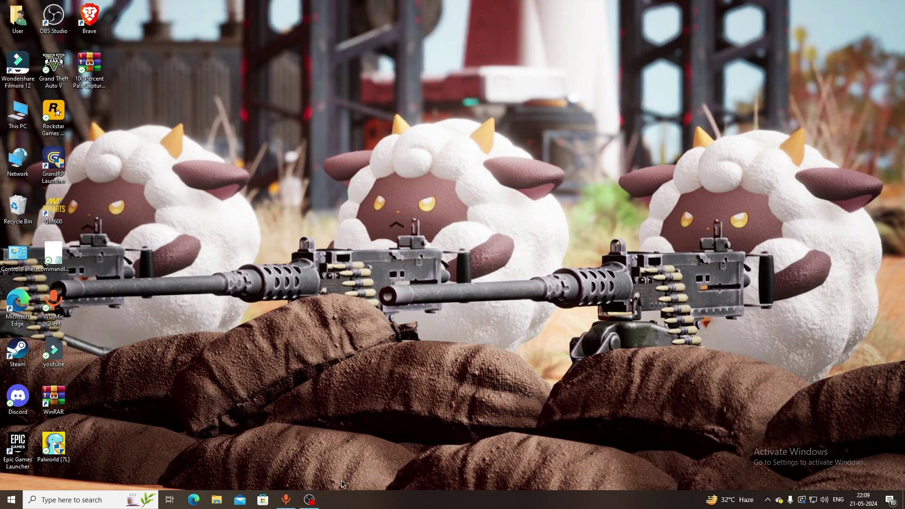
# Open the newest CreativeMenu (Game Pass) archive from the Downloads folder in WinRAR and close the Downloads window
pyautogui.click(216, 499)
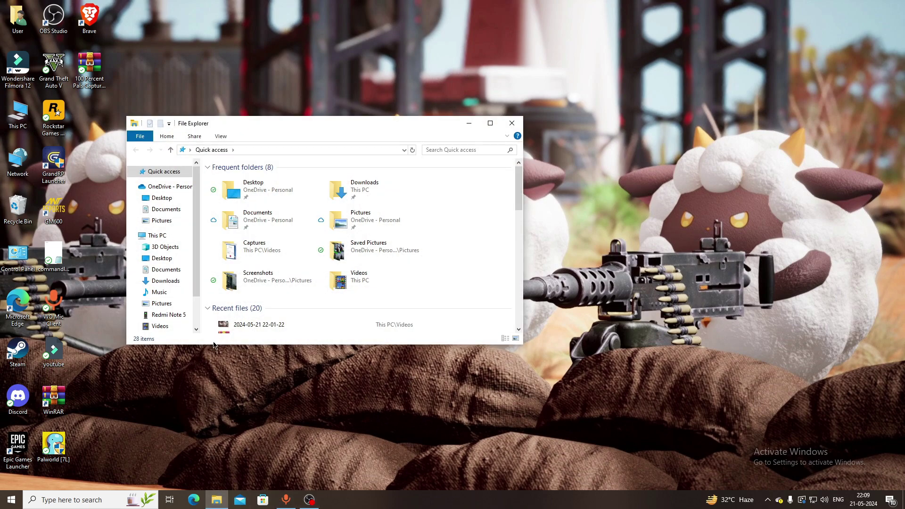
pyautogui.click(162, 281)
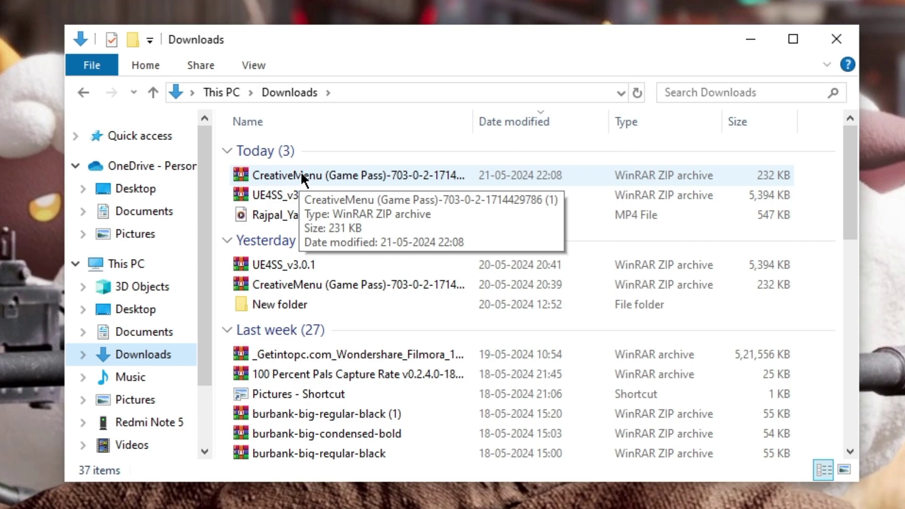
pyautogui.doubleClick(320, 175)
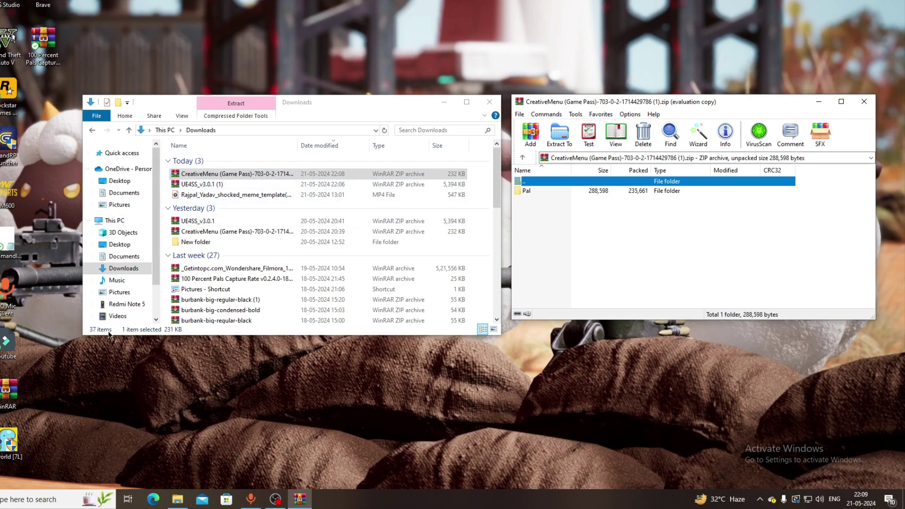
pyautogui.moveTo(730, 110); pyautogui.dragTo(671, 150)
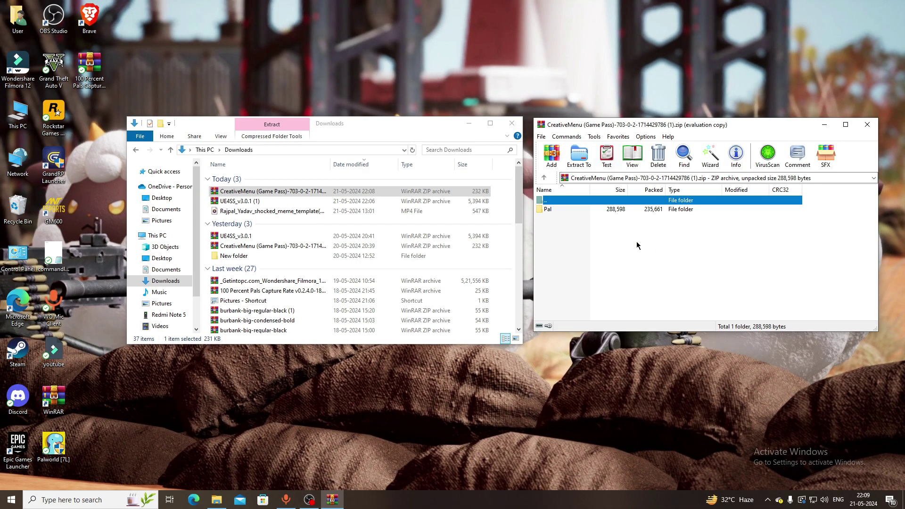
pyautogui.click(512, 123)
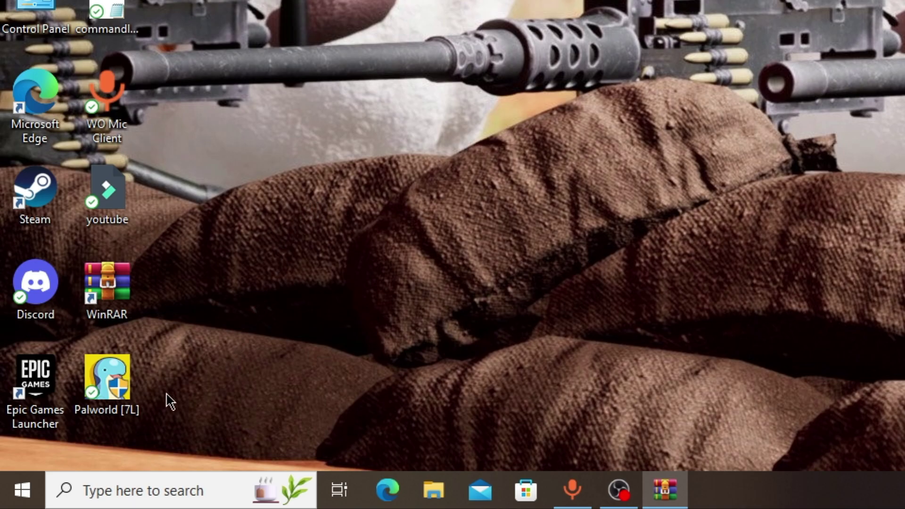
# Open the file location of the Palworld [7L] desktop shortcut and place its folder window beside the archive
pyautogui.rightClick(104, 380)
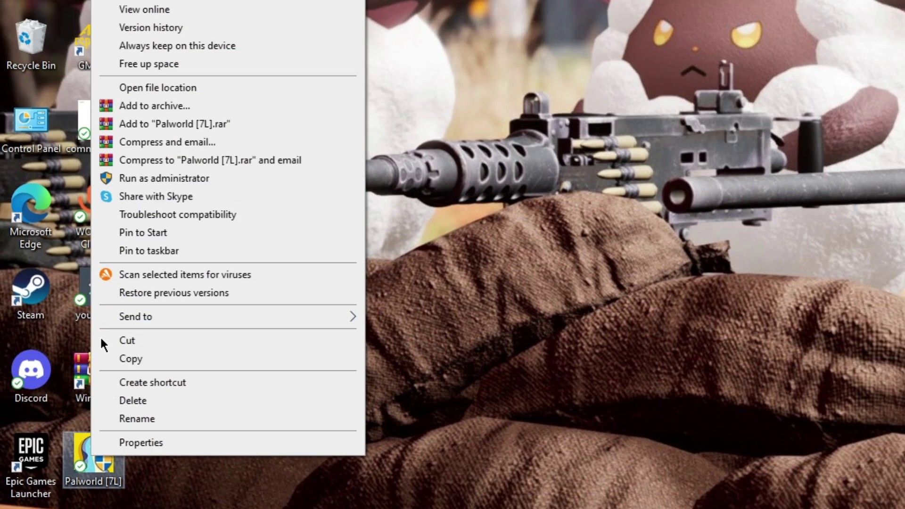
pyautogui.click(121, 163)
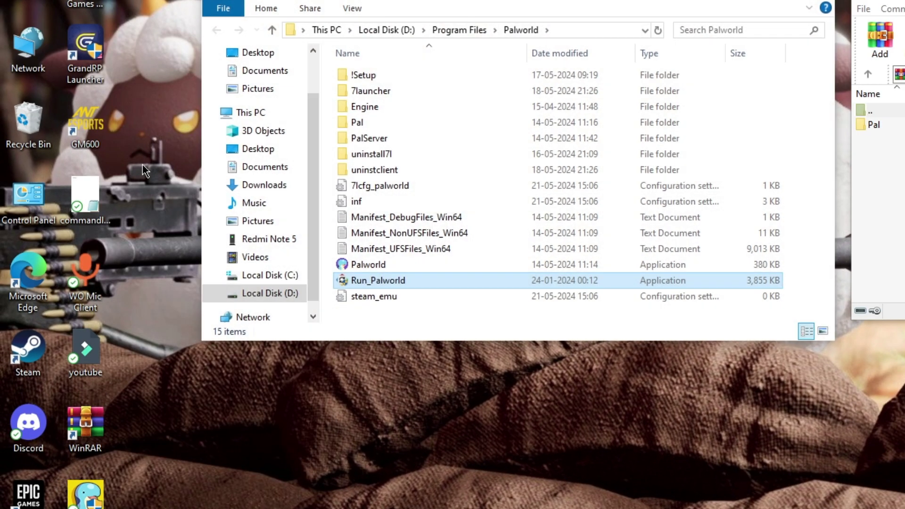
pyautogui.moveTo(276, 117); pyautogui.dragTo(286, 117)
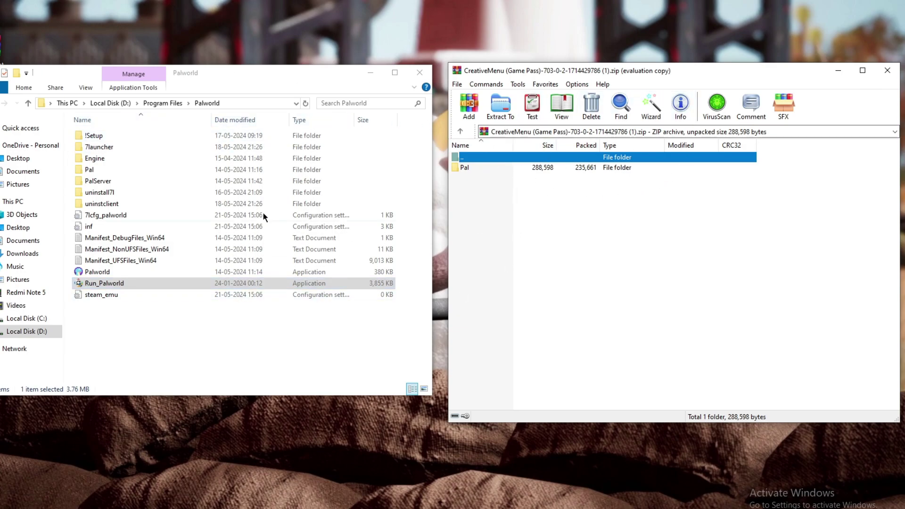
# Browse to Pal\Binaries\WinGDK in the archive and to Pal\Binaries\Win64 in the Palworld game folder
pyautogui.moveTo(465, 167); pyautogui.dragTo(423, 157)
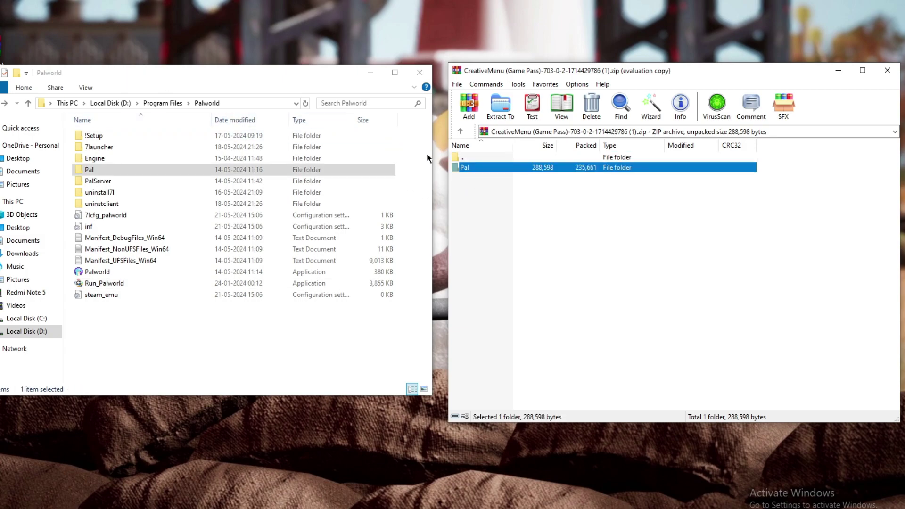
pyautogui.doubleClick(479, 169)
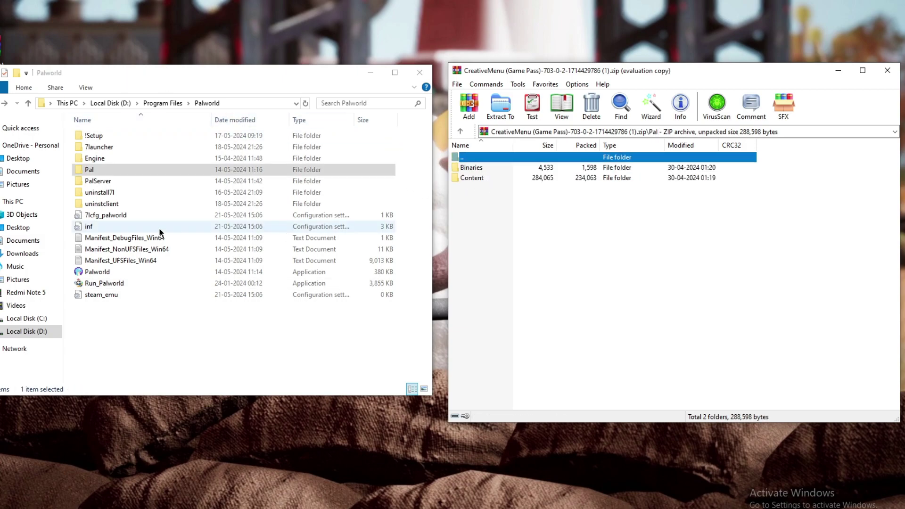
pyautogui.doubleClick(89, 170)
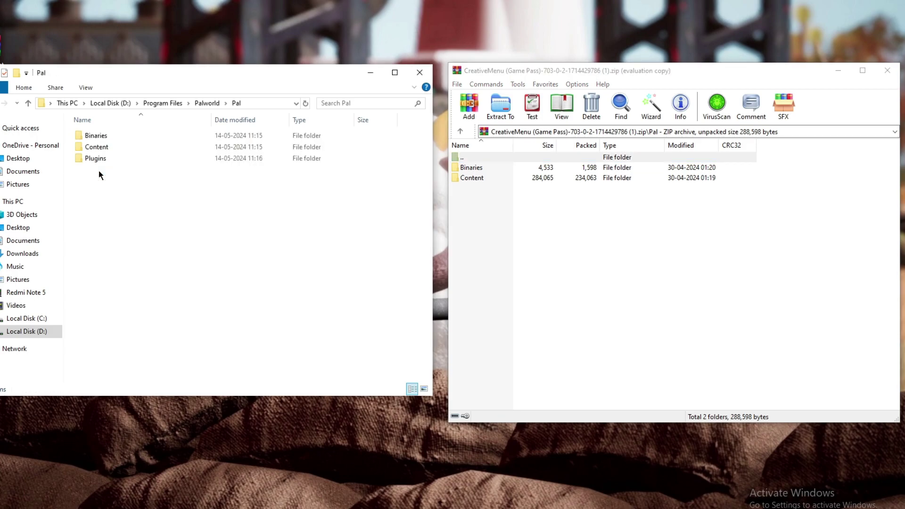
pyautogui.doubleClick(474, 168)
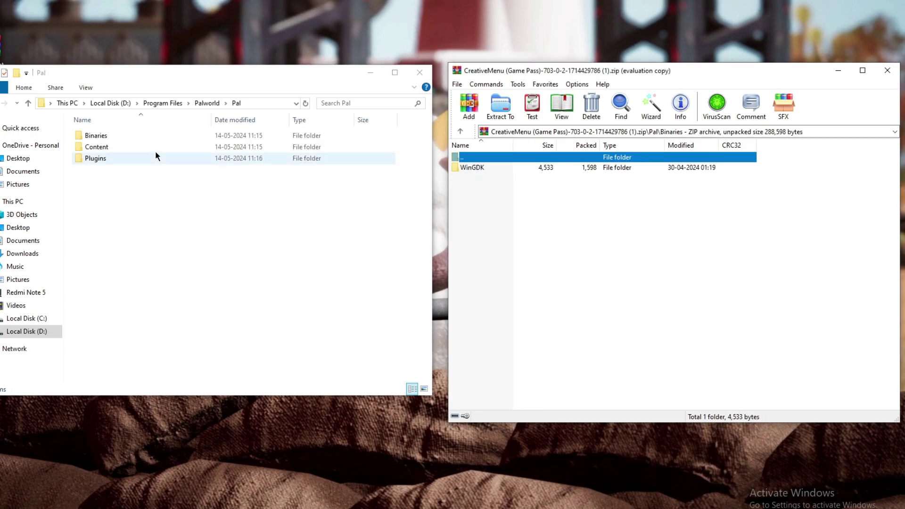
pyautogui.doubleClick(101, 139)
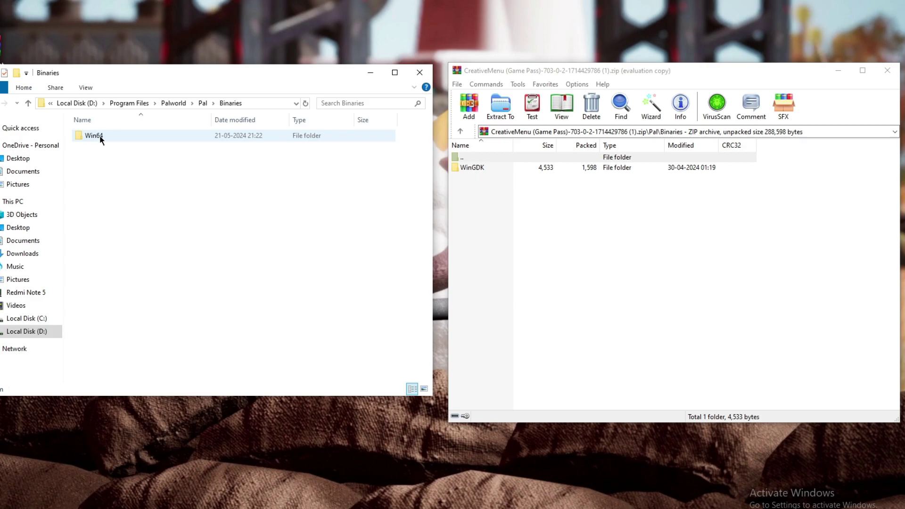
pyautogui.doubleClick(473, 168)
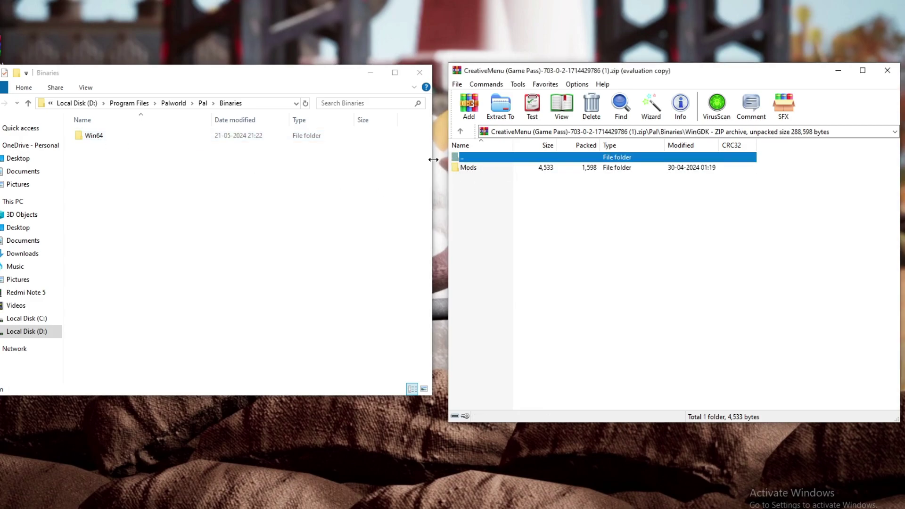
pyautogui.doubleClick(106, 134)
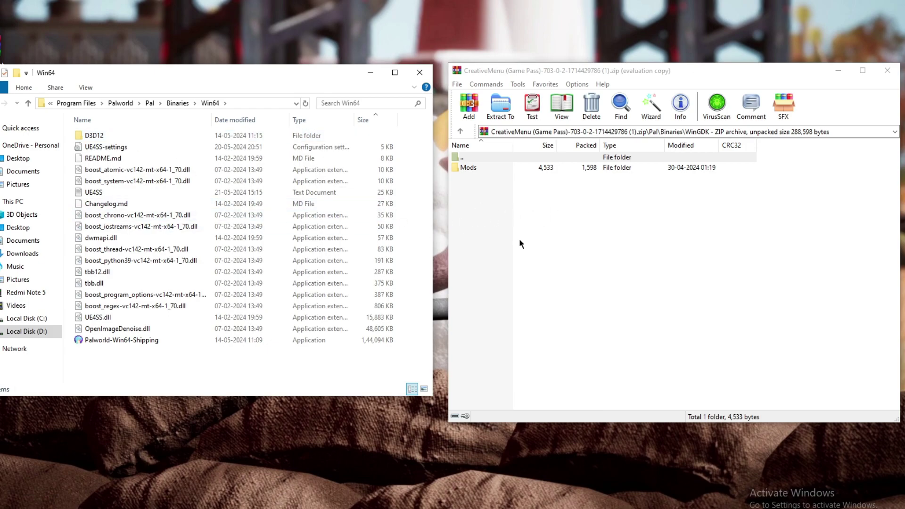
# Extract the archive's Mods folder into the game's Win64 folder and open the copied Mods folder
pyautogui.moveTo(475, 170); pyautogui.dragTo(68, 206)
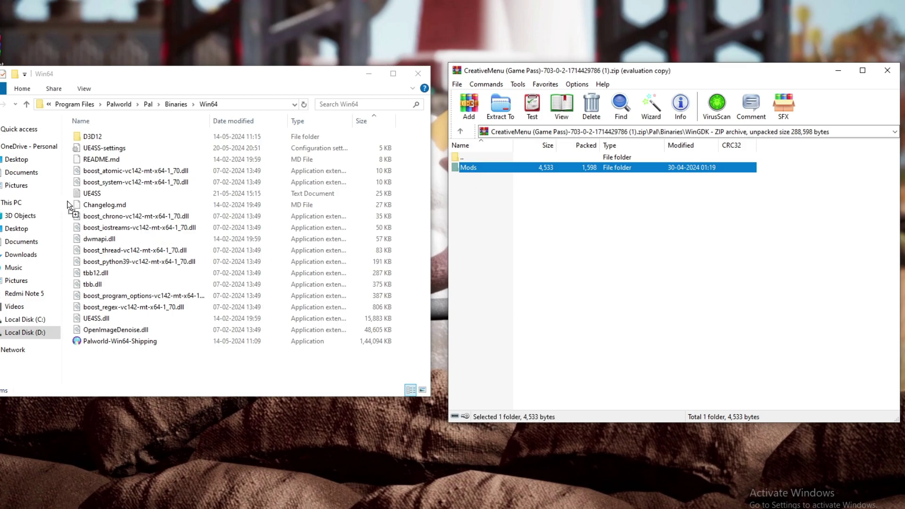
pyautogui.moveTo(68, 201); pyautogui.dragTo(67, 200)
pyautogui.click(94, 149)
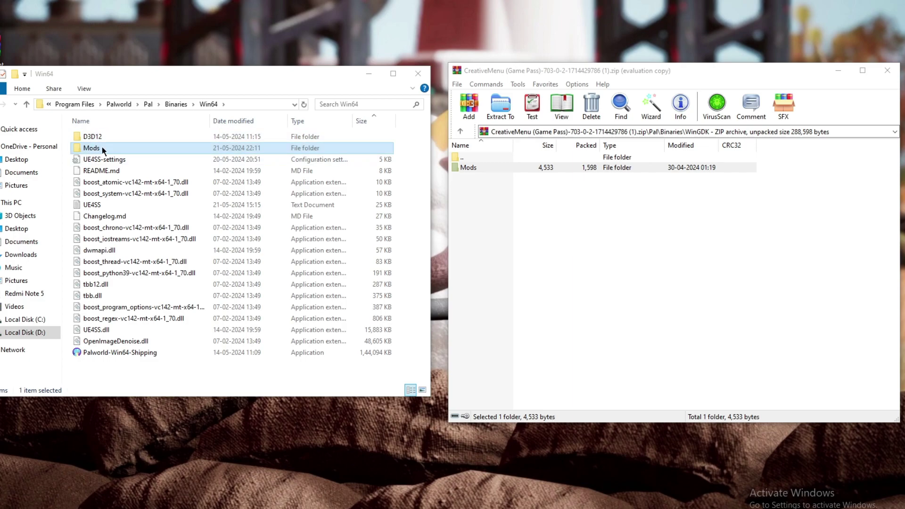
pyautogui.doubleClick(102, 147)
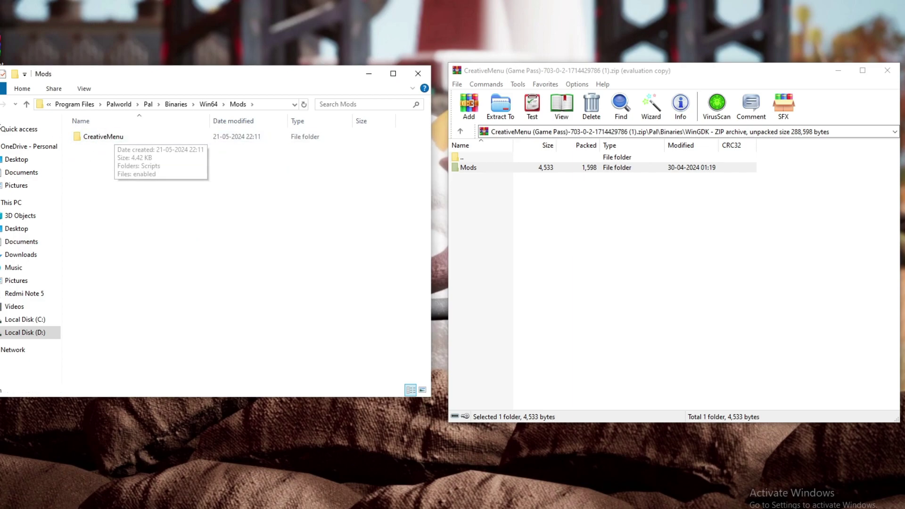
# Close the Mods folder and archive windows and open the file location of the Palworld [7L] desktop shortcut
pyautogui.click(3, 104)
pyautogui.click(418, 73)
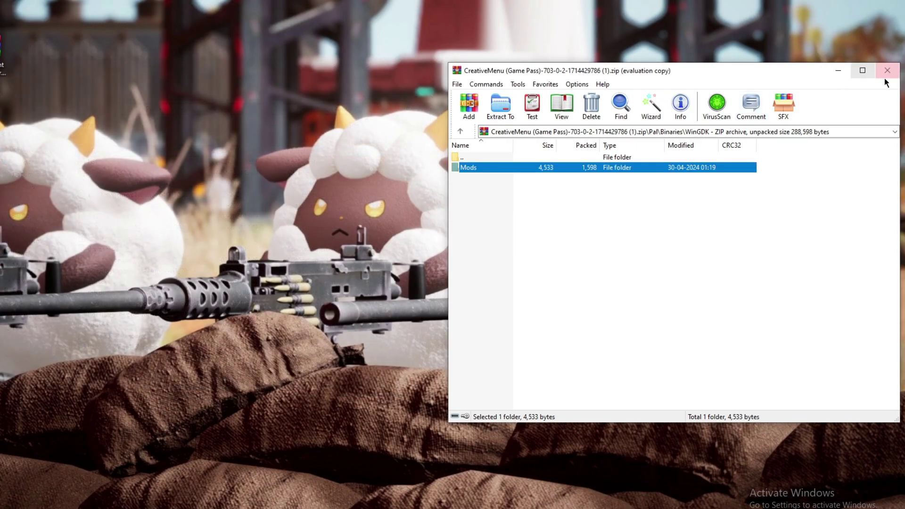
pyautogui.click(887, 70)
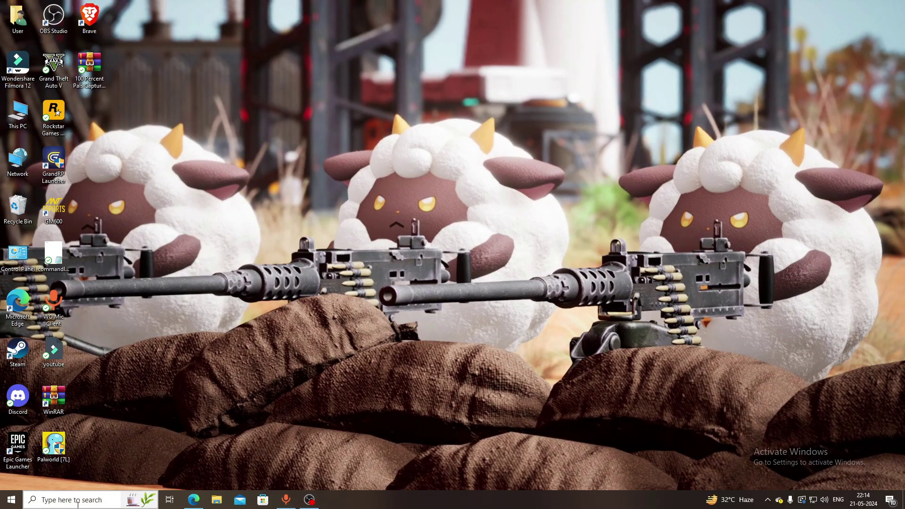
pyautogui.rightClick(63, 453)
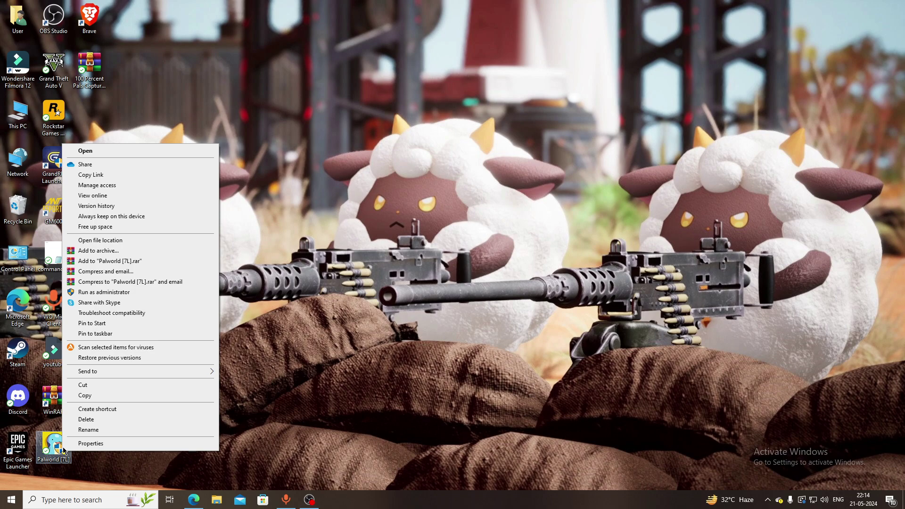
pyautogui.click(118, 240)
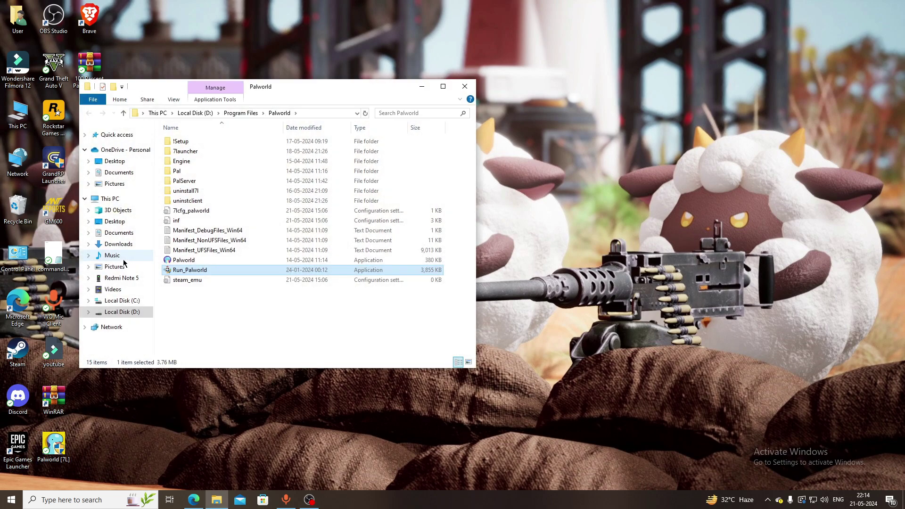
# Open the newest CreativeMenu (Game Pass) archive from the Downloads folder again and close the Downloads window
pyautogui.doubleClick(17, 115)
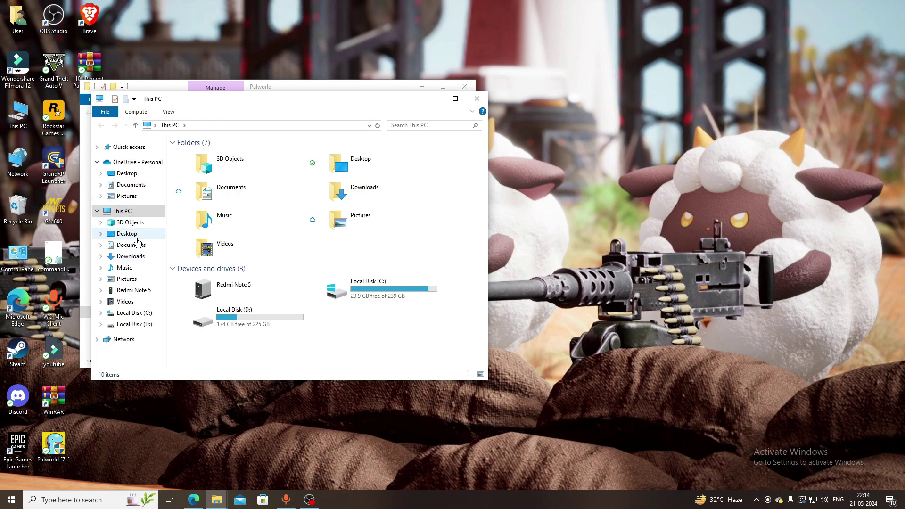
pyautogui.click(137, 261)
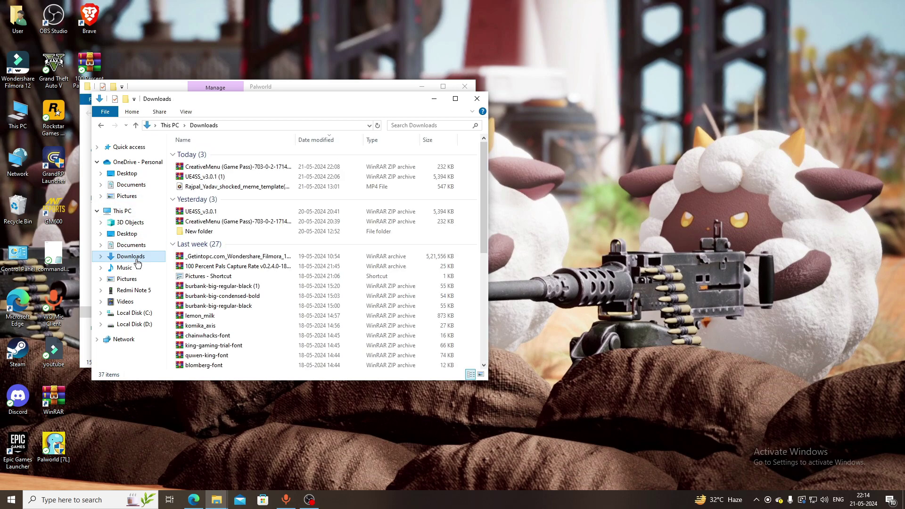
pyautogui.doubleClick(210, 171)
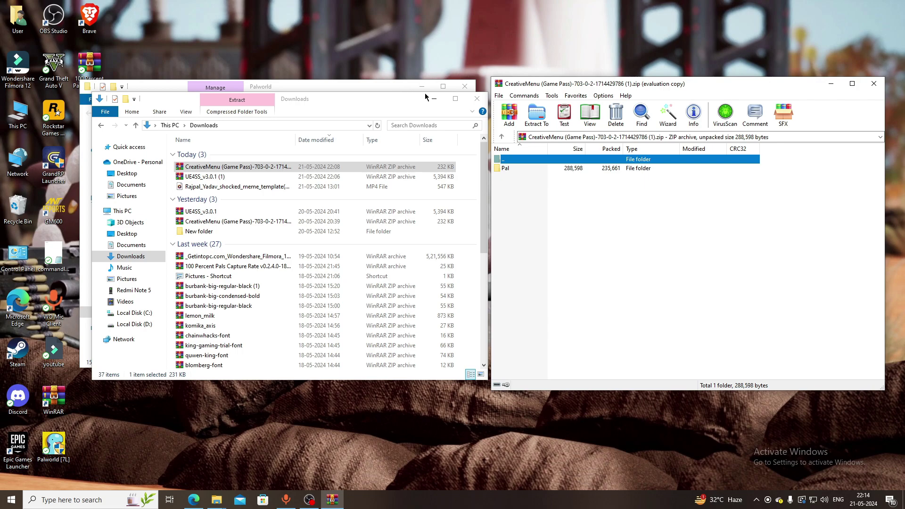
pyautogui.click(476, 99)
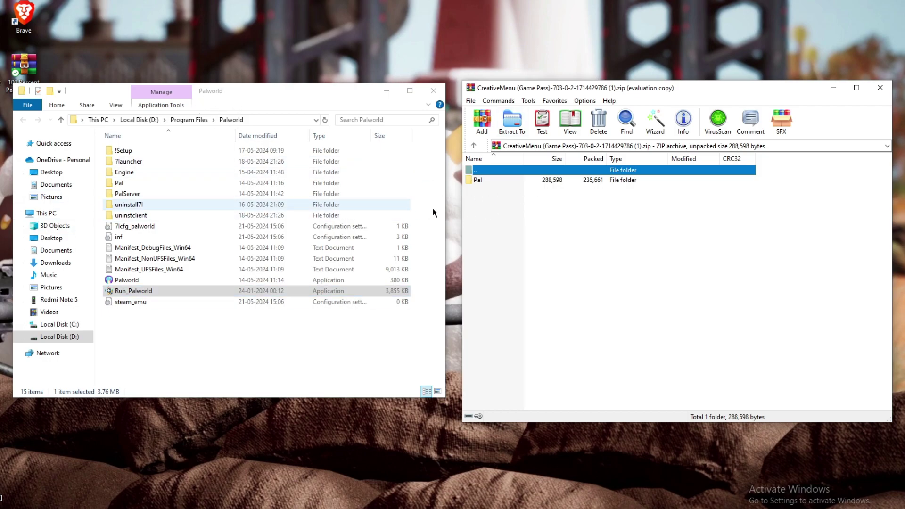
# Browse to Pal\Content\Paks in both the CreativeMenu archive and the Palworld game folder
pyautogui.doubleClick(501, 179)
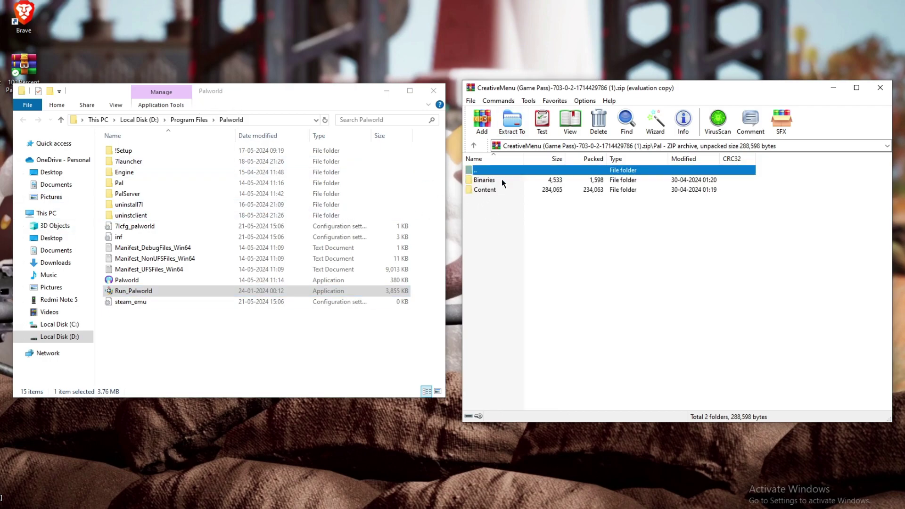
pyautogui.doubleClick(141, 185)
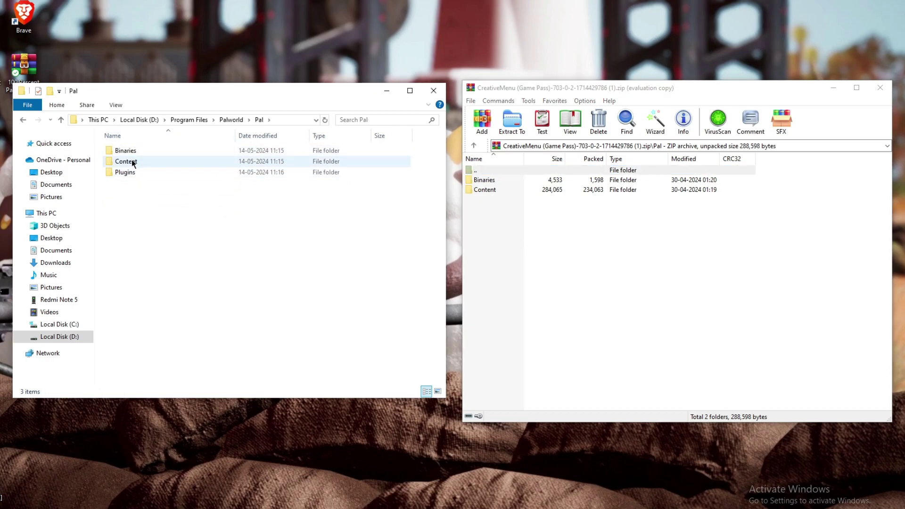
pyautogui.doubleClick(133, 163)
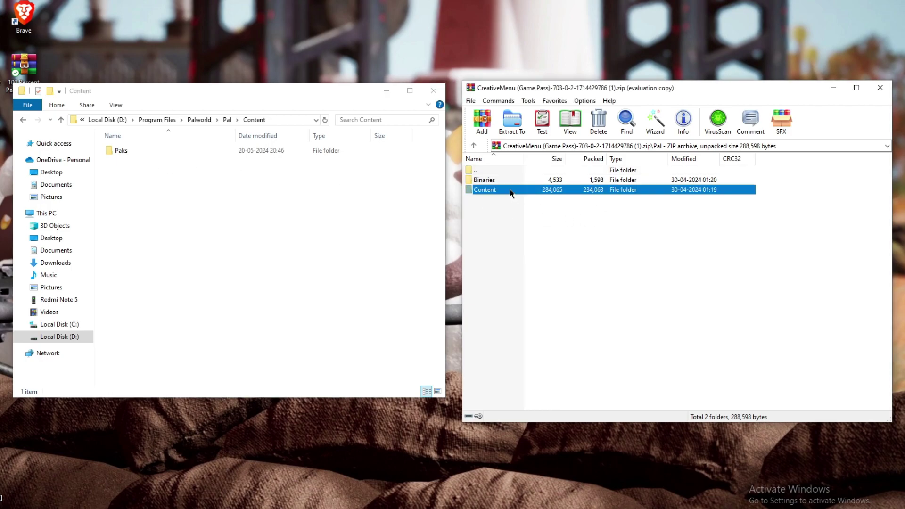
pyautogui.doubleClick(509, 189)
pyautogui.doubleClick(158, 155)
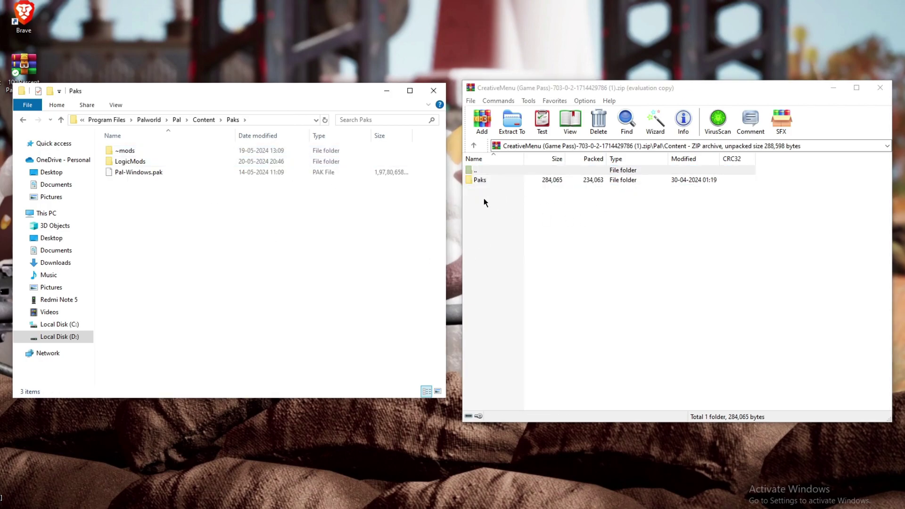
pyautogui.doubleClick(537, 182)
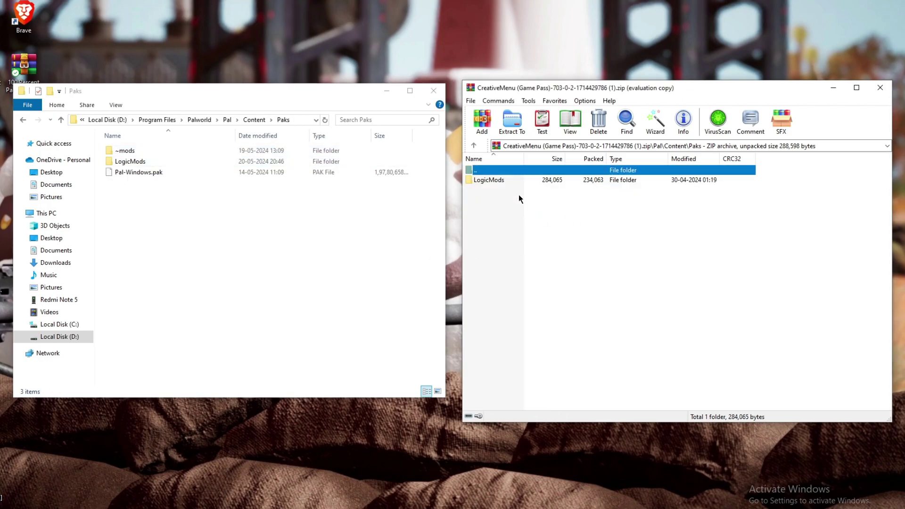
# Replace the LogicMods folder in the game's Paks folder with the archive's LogicMods folder, deleting the old one first, and close the archive
pyautogui.rightClick(134, 165)
pyautogui.click(166, 367)
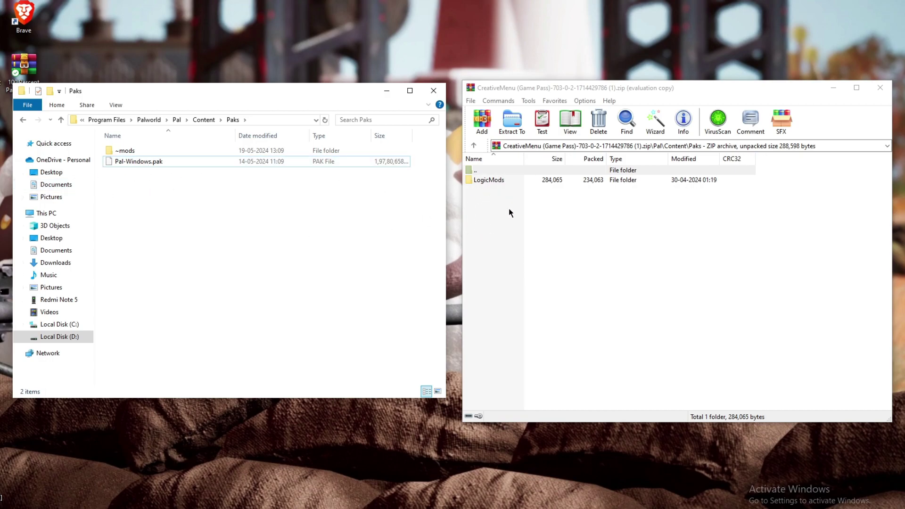
pyautogui.click(502, 202)
pyautogui.rightClick(498, 187)
pyautogui.moveTo(493, 181); pyautogui.dragTo(160, 188)
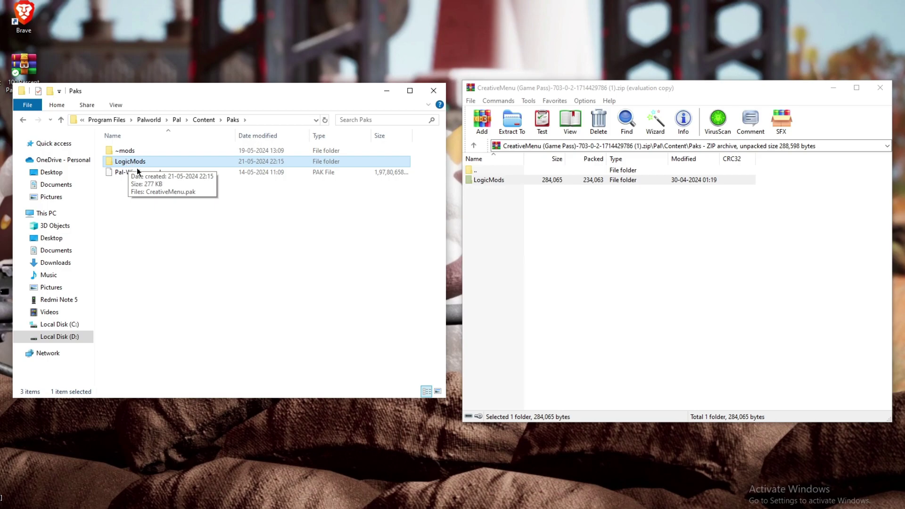
pyautogui.click(884, 91)
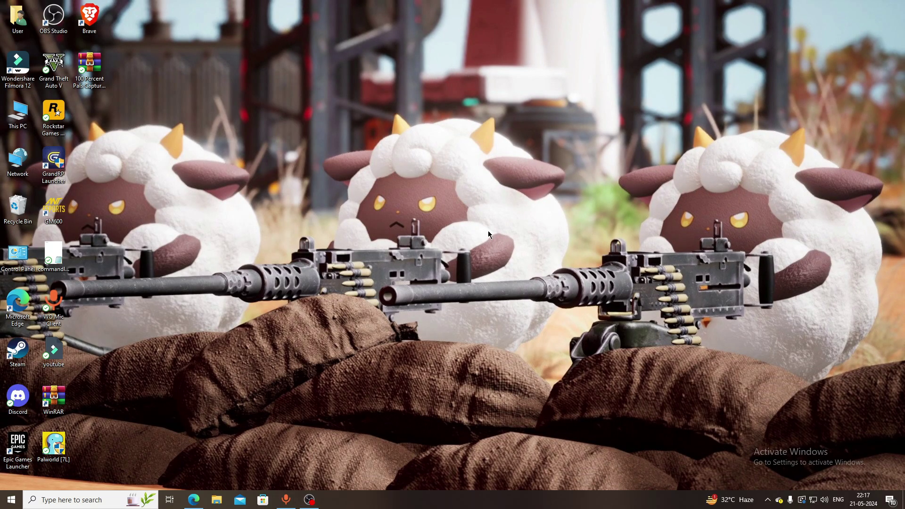
# Open the UE4SS_v3.0.1 (1) archive from the Downloads folder in WinRAR
pyautogui.click(217, 499)
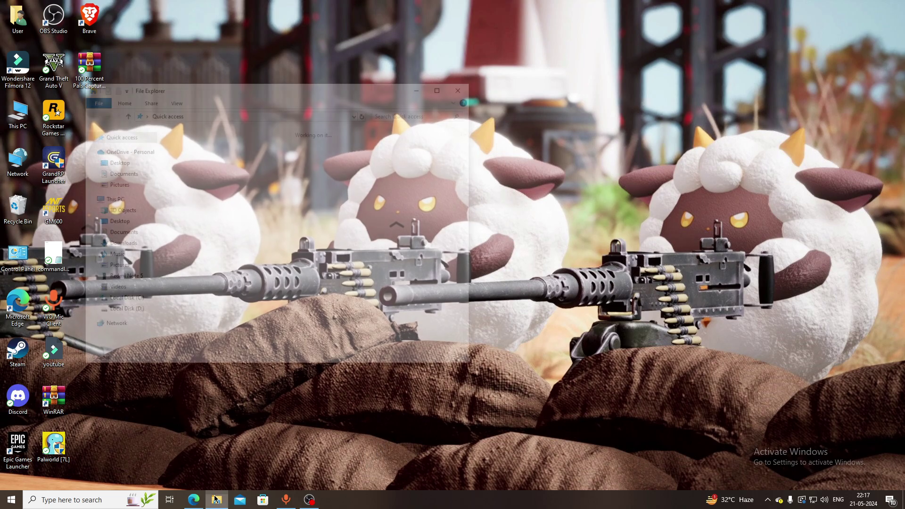
pyautogui.click(111, 245)
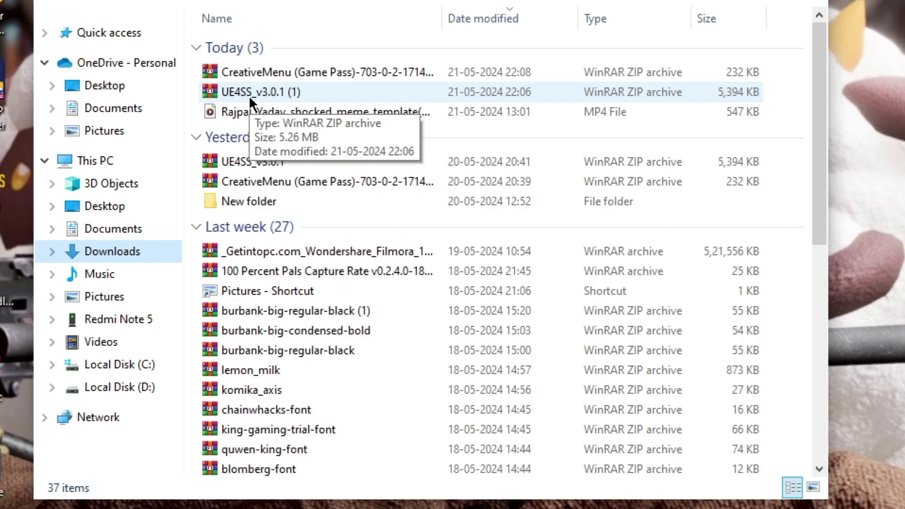
pyautogui.doubleClick(250, 95)
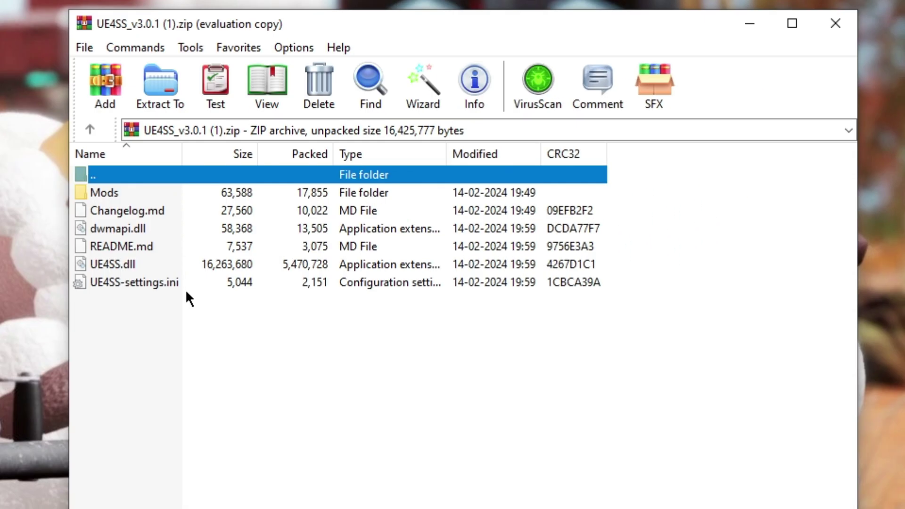
pyautogui.moveTo(169, 337); pyautogui.dragTo(170, 306)
pyautogui.rightClick(166, 330)
pyautogui.click(66, 378)
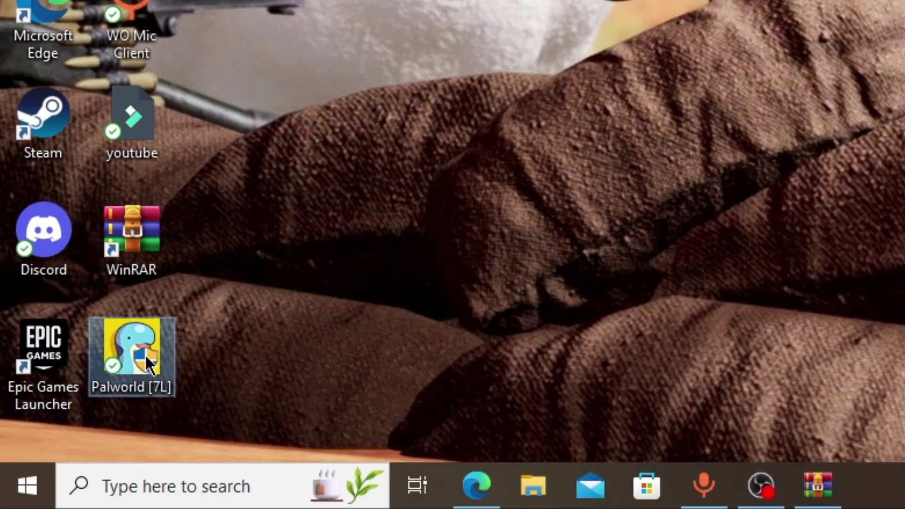
# Open the file location of the Palworld [7L] shortcut and browse to Pal\Binaries\Win64
pyautogui.rightClick(145, 355)
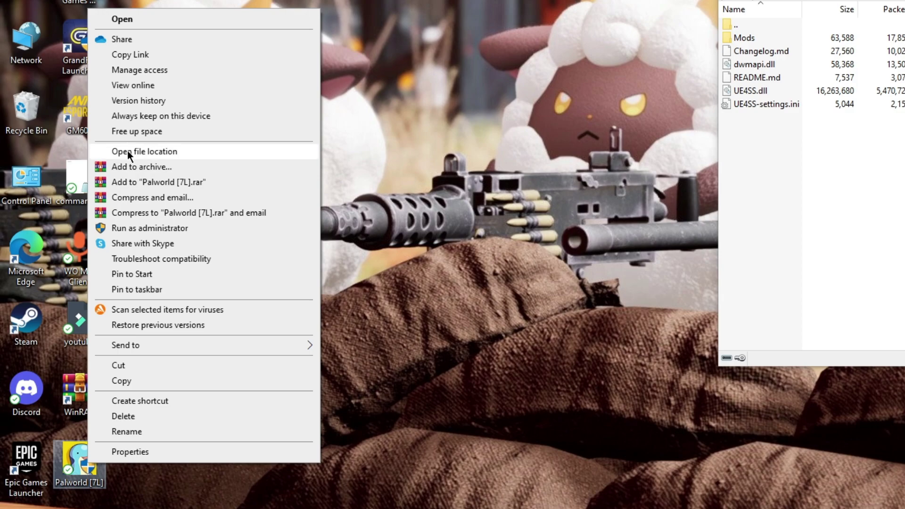
pyautogui.click(127, 150)
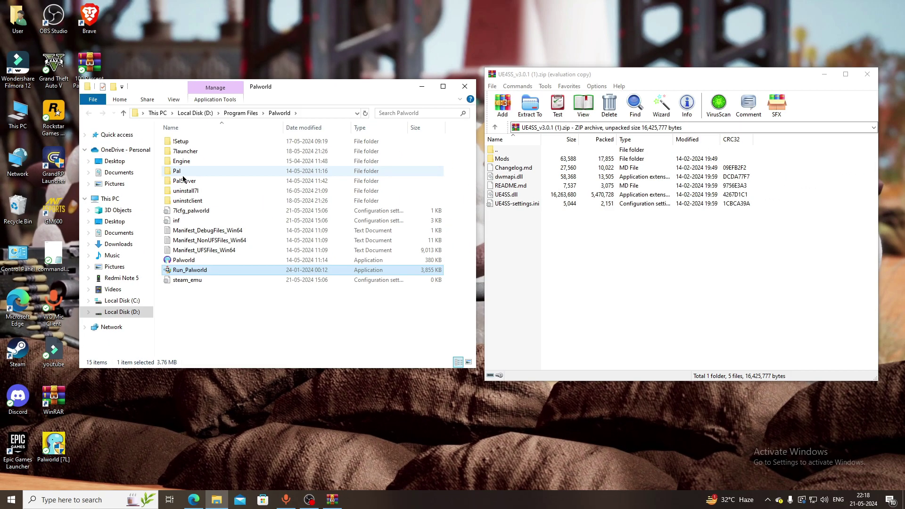
pyautogui.doubleClick(276, 66)
pyautogui.doubleClick(182, 142)
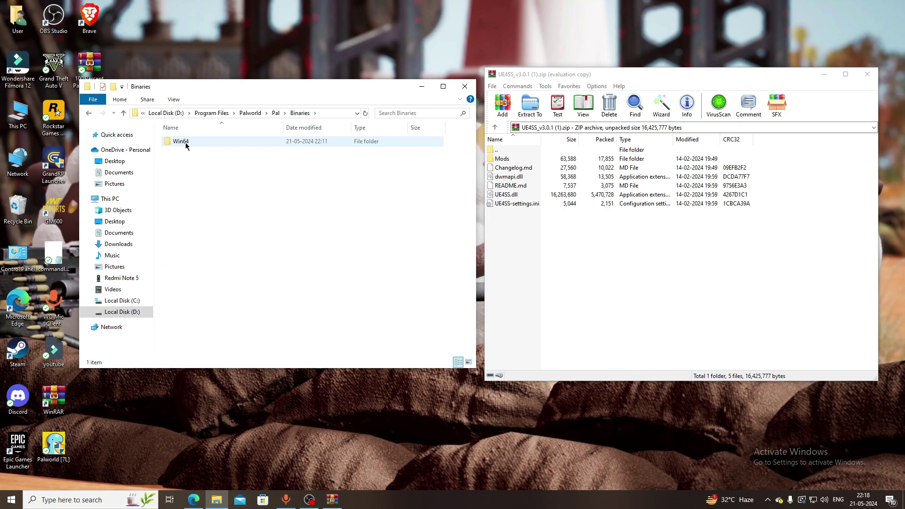
pyautogui.doubleClick(184, 143)
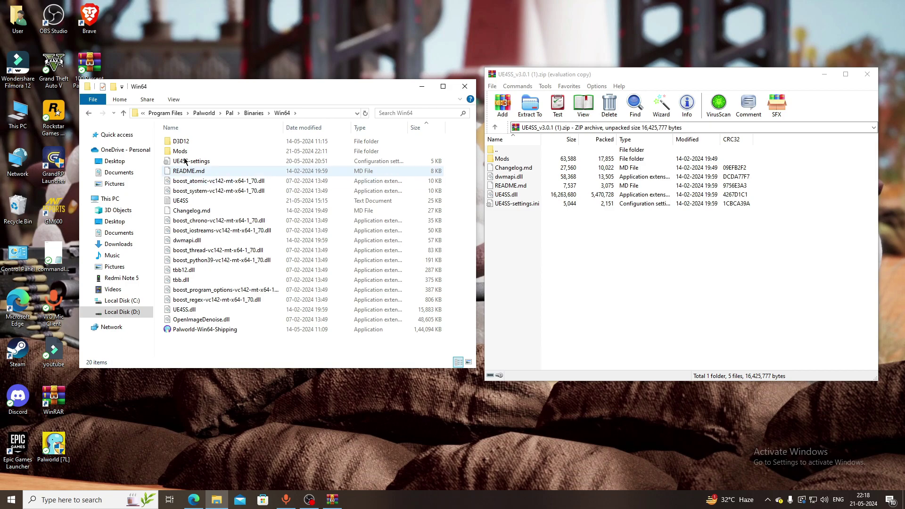
# Extract the Mods folder and all files of the UE4SS archive into the game's Win64 folder and close the archive
pyautogui.moveTo(515, 228); pyautogui.dragTo(513, 158)
pyautogui.rightClick(512, 159)
pyautogui.click(505, 193)
pyautogui.moveTo(506, 193); pyautogui.dragTo(186, 339)
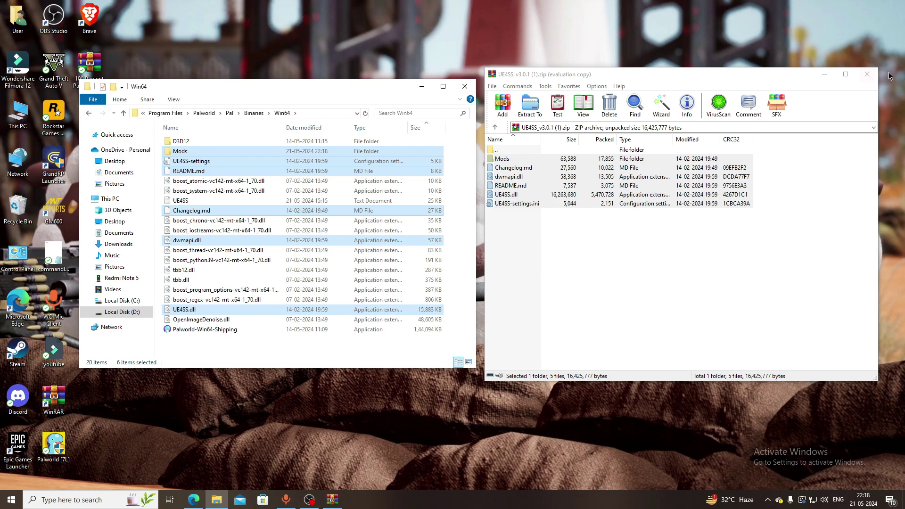
pyautogui.click(867, 74)
# Maximize the Win64 folder window and open the UE4SS-settings file from it in a maximized Notepad window
pyautogui.moveTo(255, 86); pyautogui.dragTo(325, 91)
pyautogui.click(517, 81)
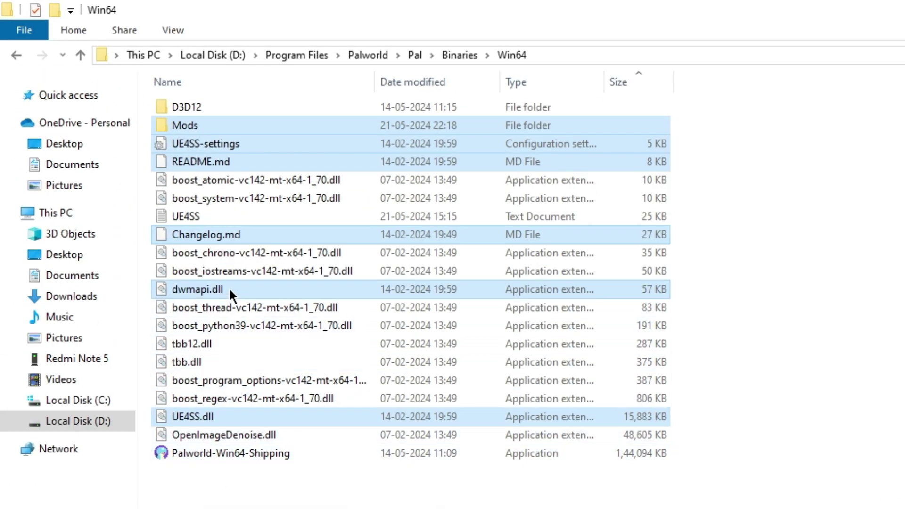
pyautogui.click(224, 141)
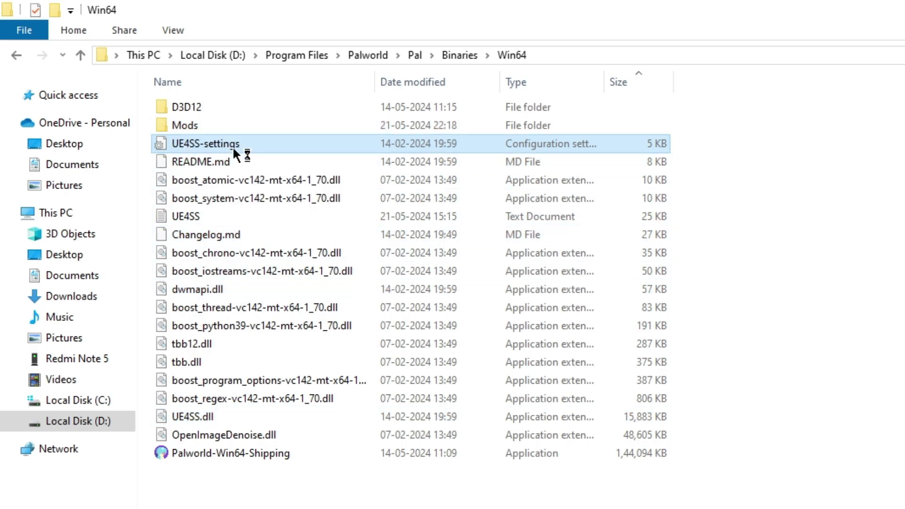
pyautogui.moveTo(202, 163); pyautogui.dragTo(338, 141)
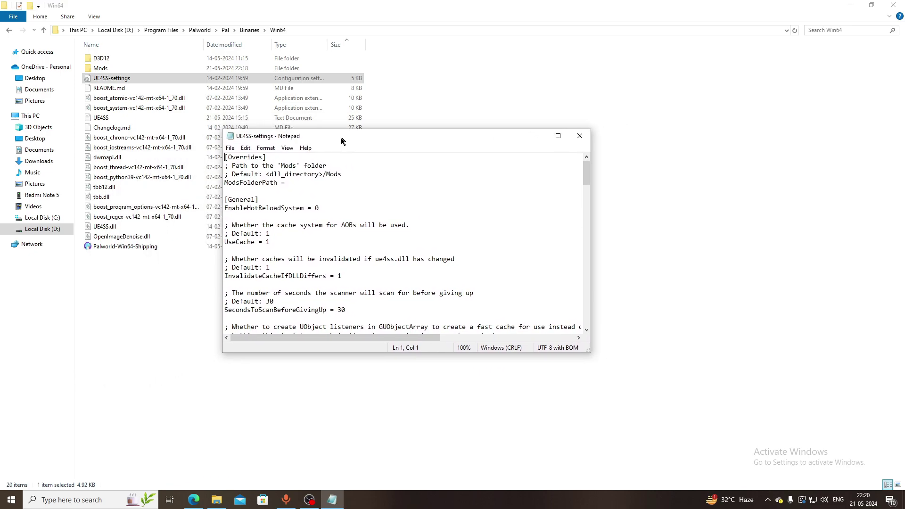
pyautogui.click(554, 137)
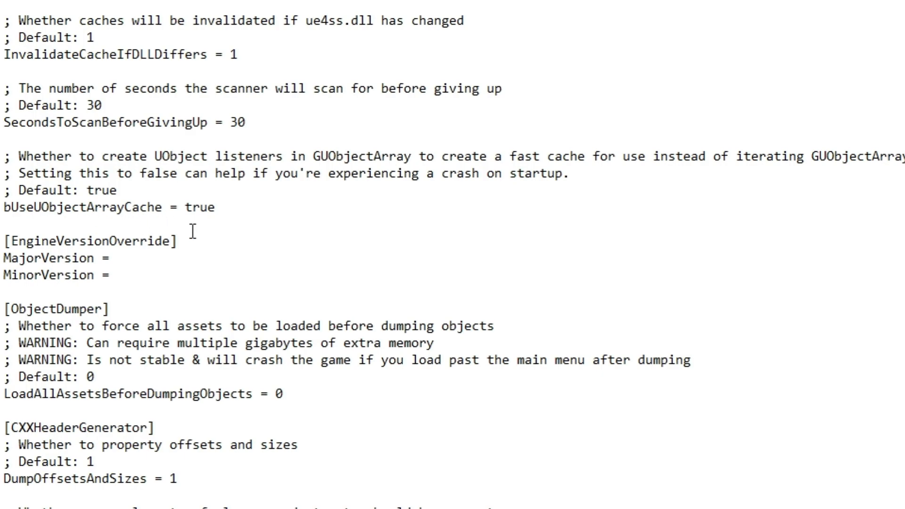
# Set bUseUObjectArrayCache to false and ConsoleEnabled in the Debug section to 1
pyautogui.moveTo(185, 207); pyautogui.dragTo(217, 207)
pyautogui.write('false')
pyautogui.scroll(-14, 187, 264)
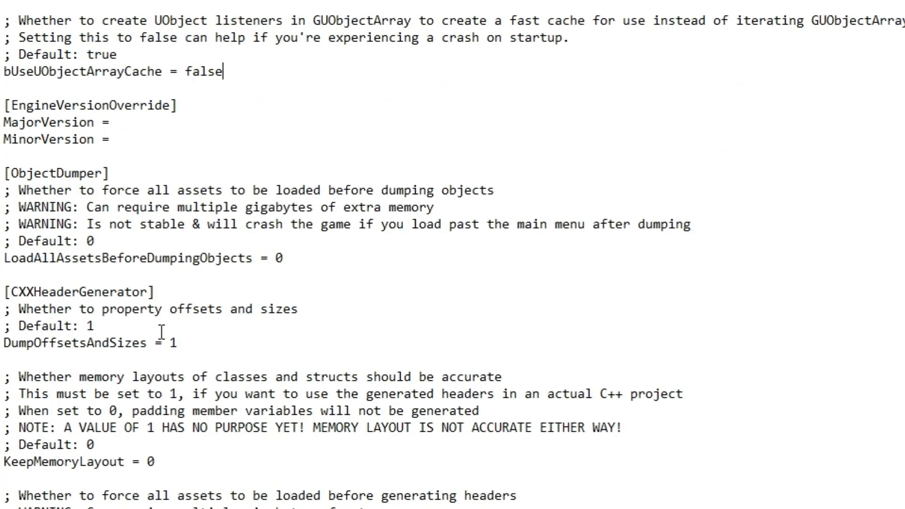
pyautogui.scroll(-5, 165, 376)
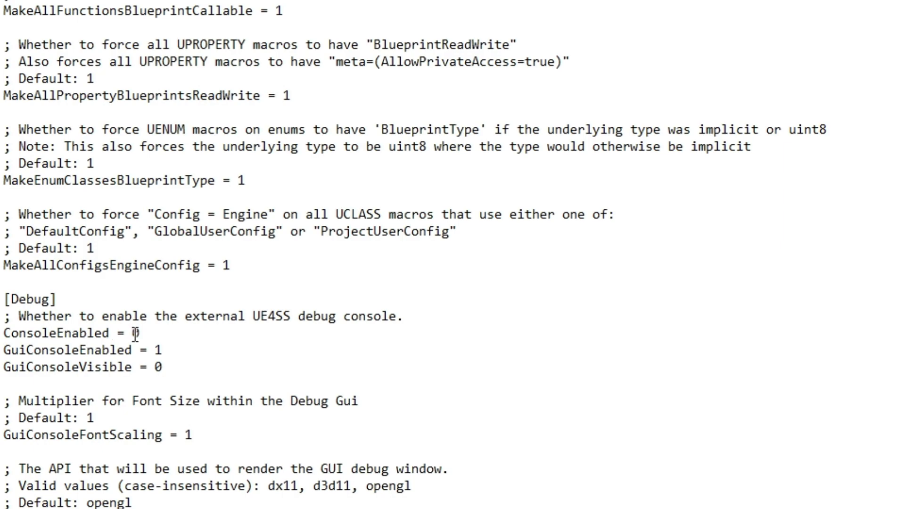
pyautogui.moveTo(134, 332); pyautogui.dragTo(139, 334)
pyautogui.write('1')
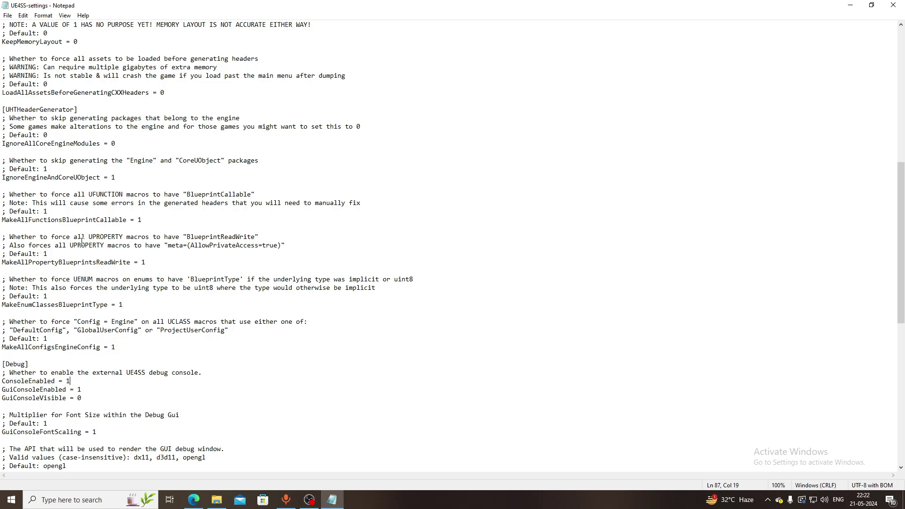
# Save the UE4SS-settings file and close Notepad
pyautogui.click(8, 14)
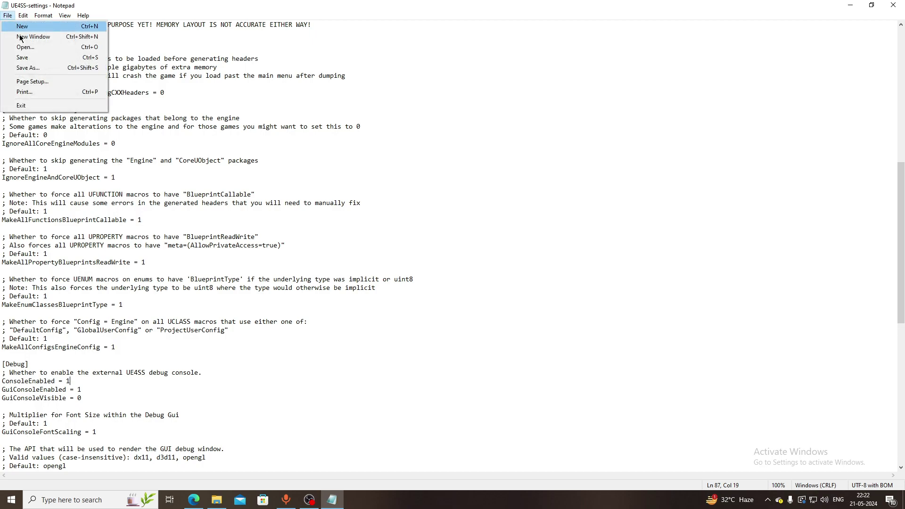
pyautogui.click(24, 57)
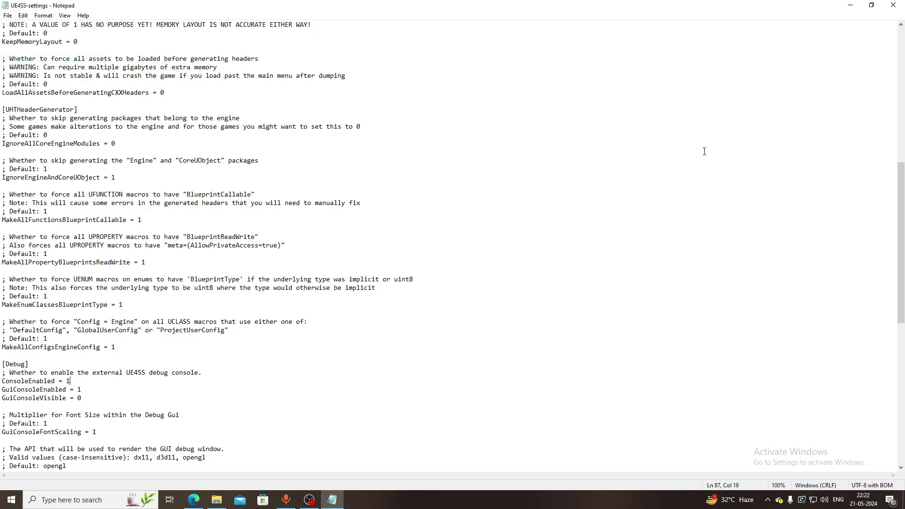
pyautogui.click(894, 7)
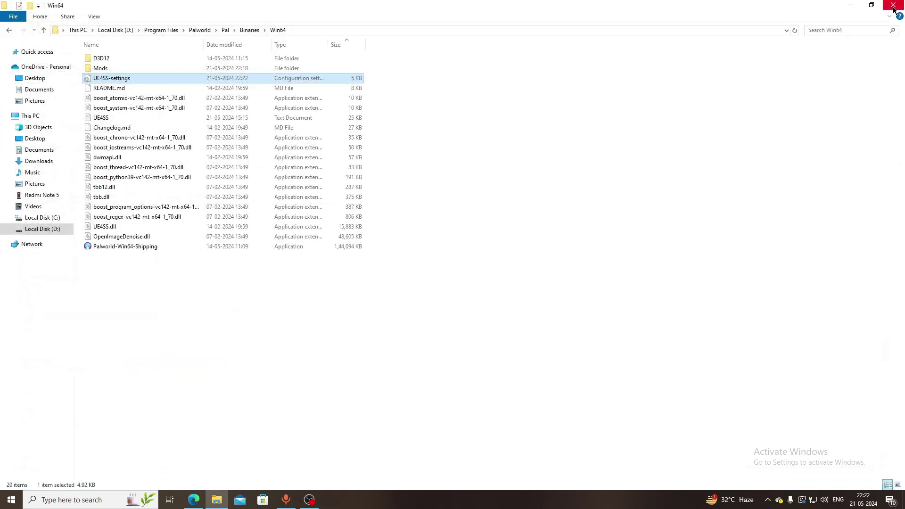
# Close the Win64 folder window and refresh the desktop
pyautogui.click(885, 11)
pyautogui.rightClick(418, 232)
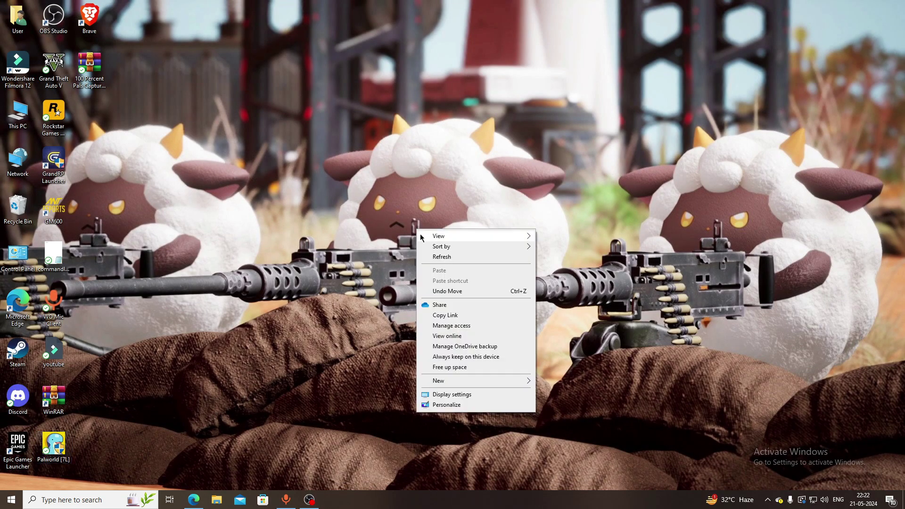
pyautogui.click(440, 257)
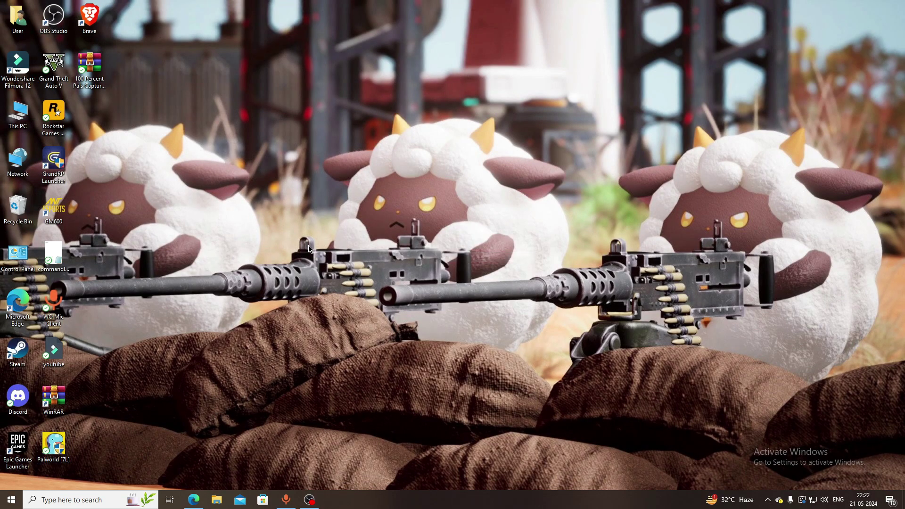
# Launch Palworld from the desktop, move its window off the UE4SS console to check the Creative Menu log, and close the console
pyautogui.doubleClick(53, 445)
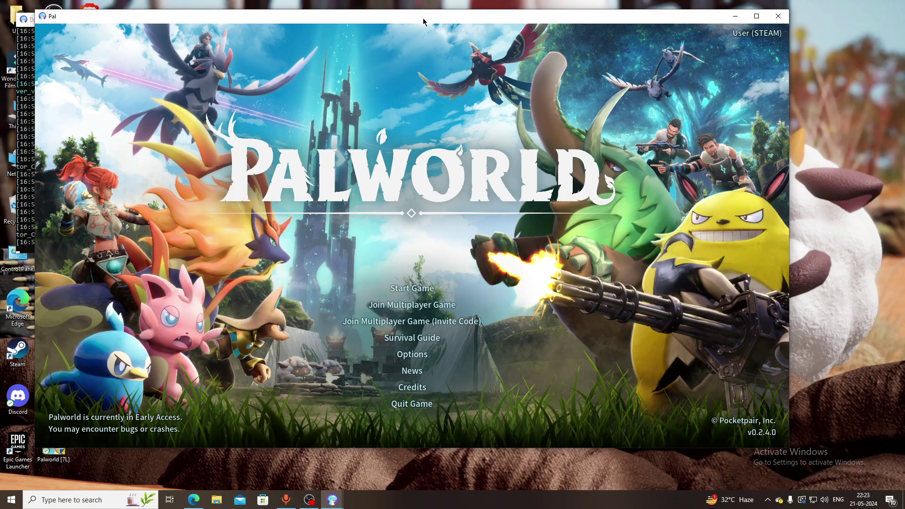
pyautogui.moveTo(427, 18); pyautogui.dragTo(525, 164)
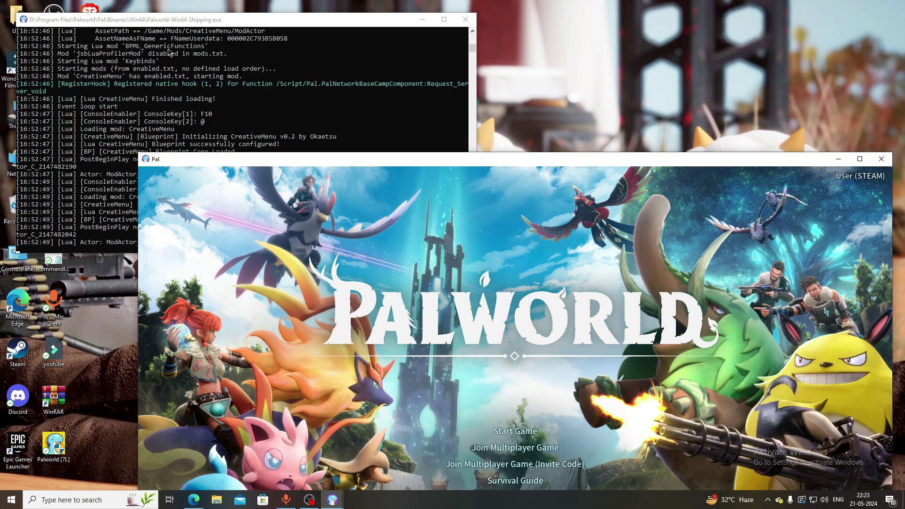
pyautogui.click(467, 19)
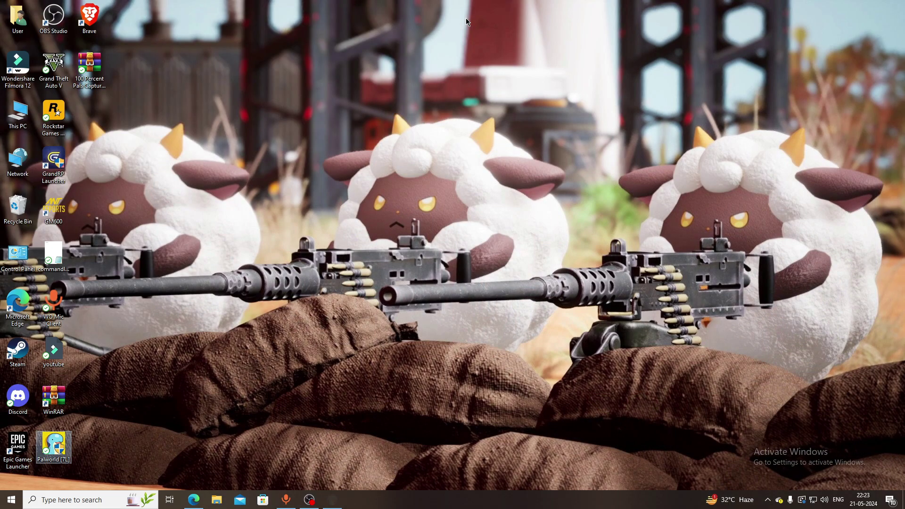
# Refresh the desktop, launch Palworld again and dismiss its Patch Notes
pyautogui.rightClick(416, 210)
pyautogui.click(443, 237)
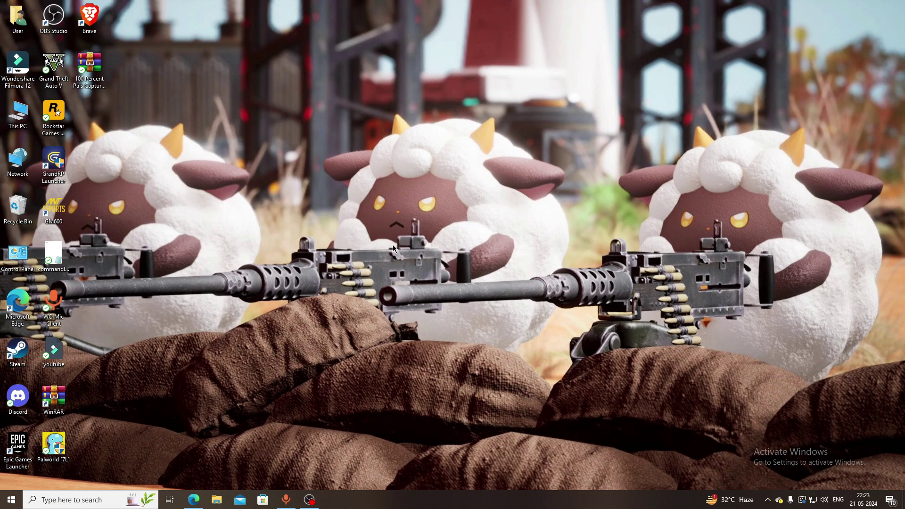
pyautogui.doubleClick(55, 439)
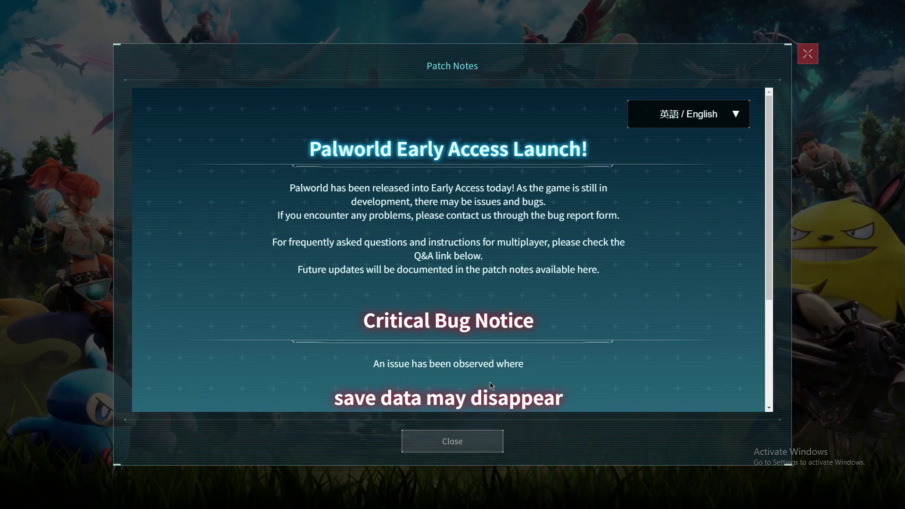
pyautogui.click(453, 441)
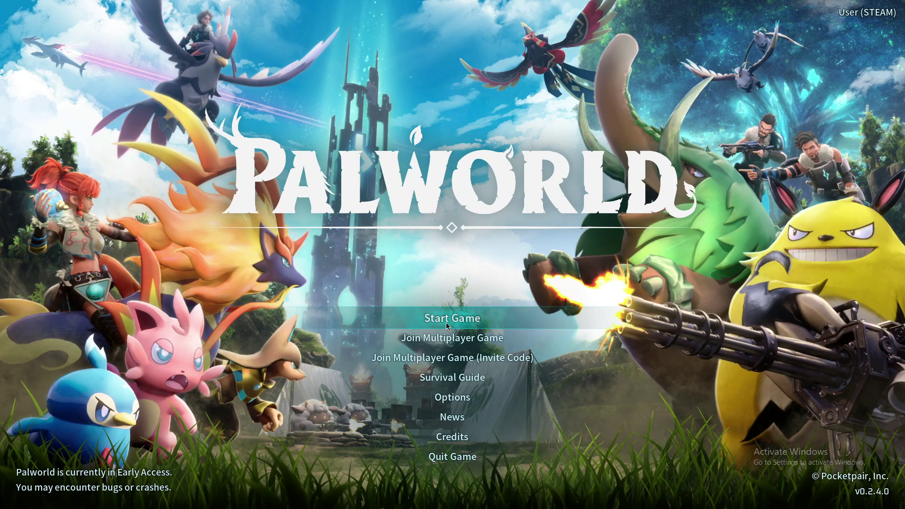
# Start the game in the saved khadakPUR world and walk the character forward
pyautogui.click(452, 354)
pyautogui.click(254, 121)
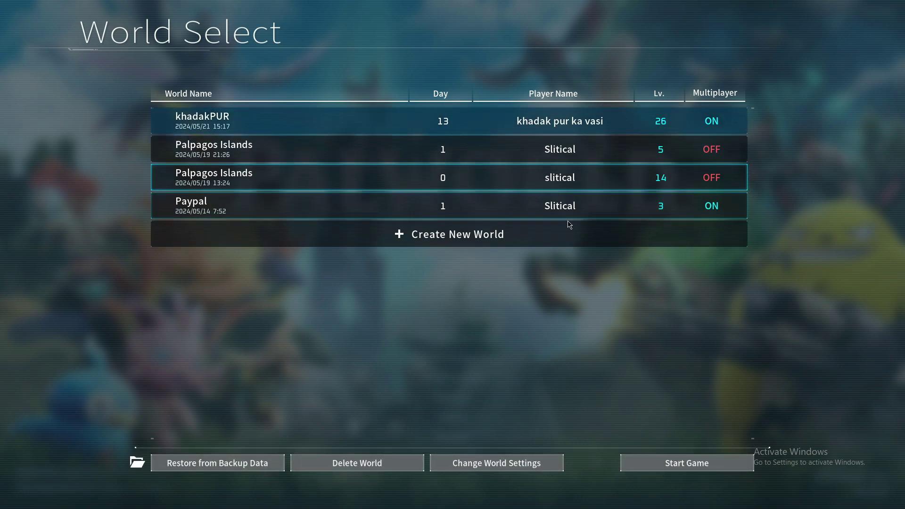
pyautogui.click(686, 463)
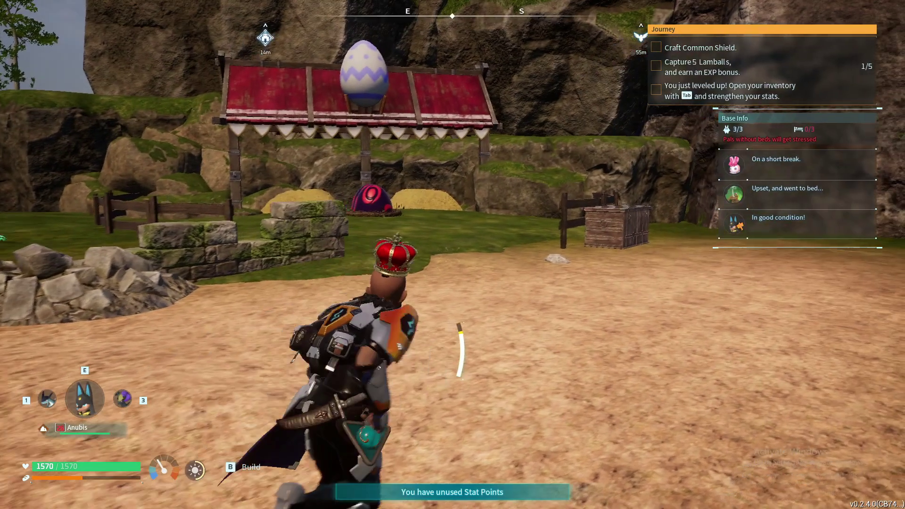
pyautogui.press('w')
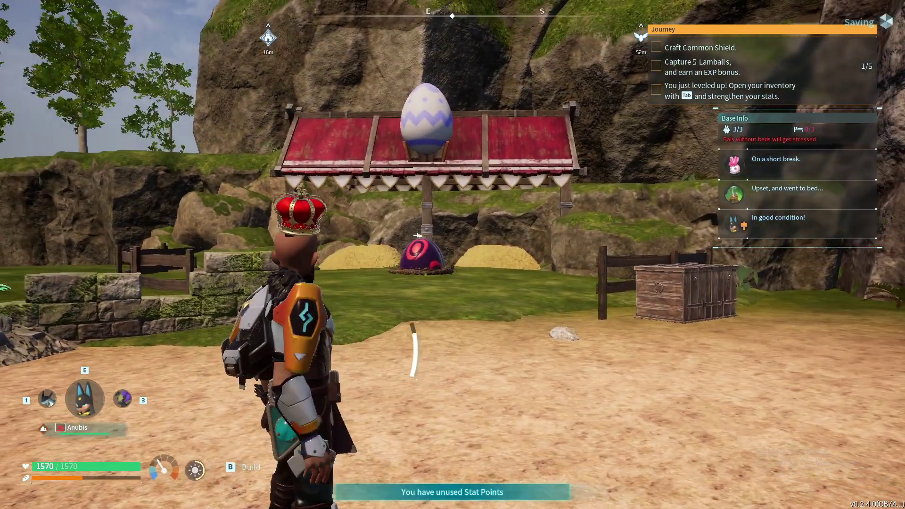